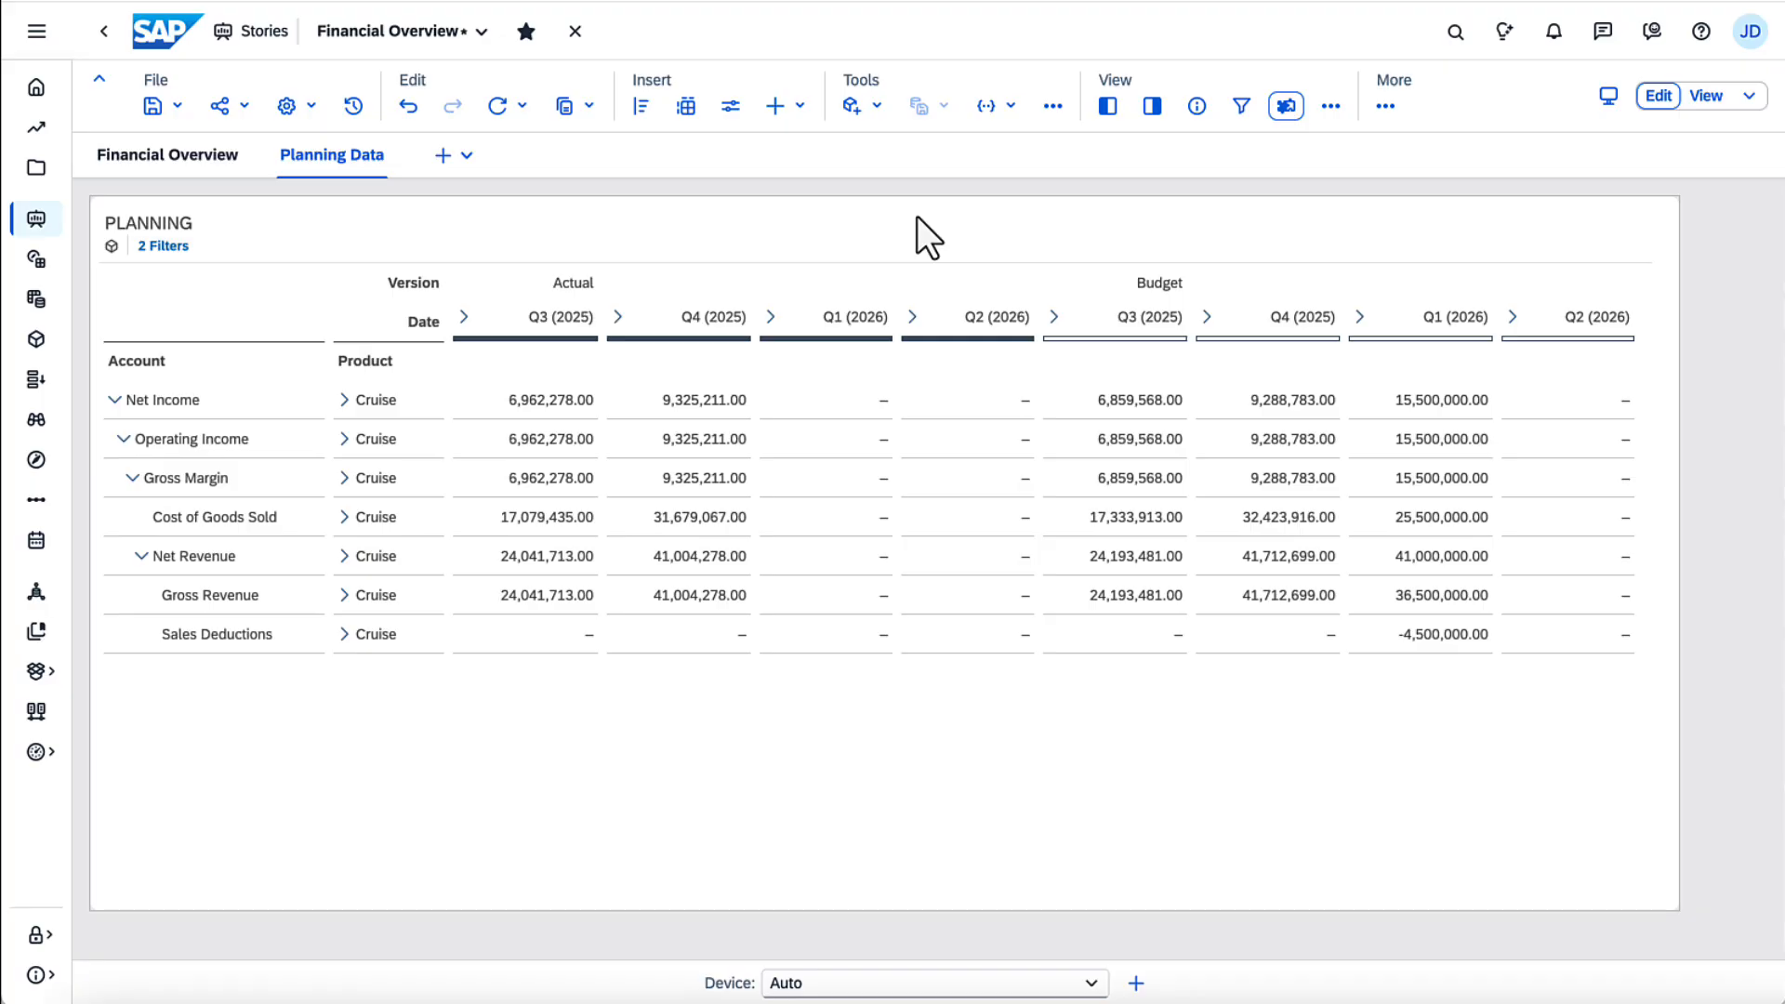
Step: Hide the Actual Q1 (2026) and Q2 (2026) columns together with the Budget Q3 (2025) and Q4 (2025) columns
left_click(856, 324)
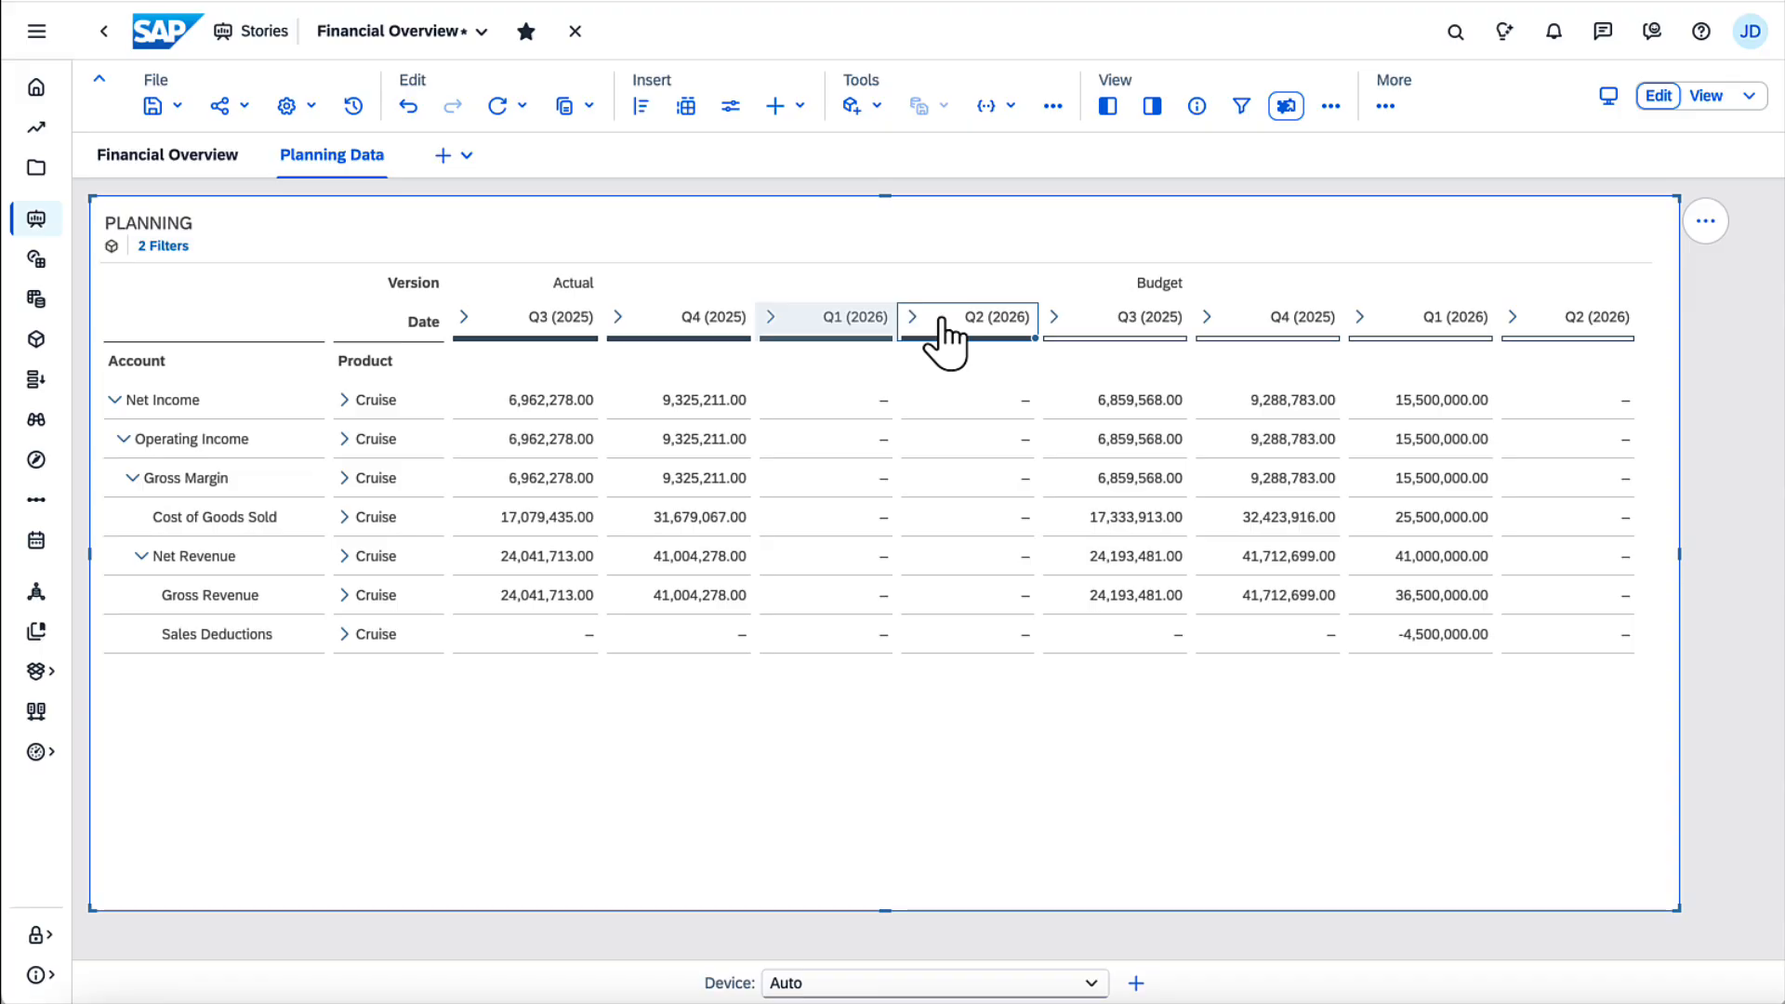
left_click_drag(942, 340, 1269, 344)
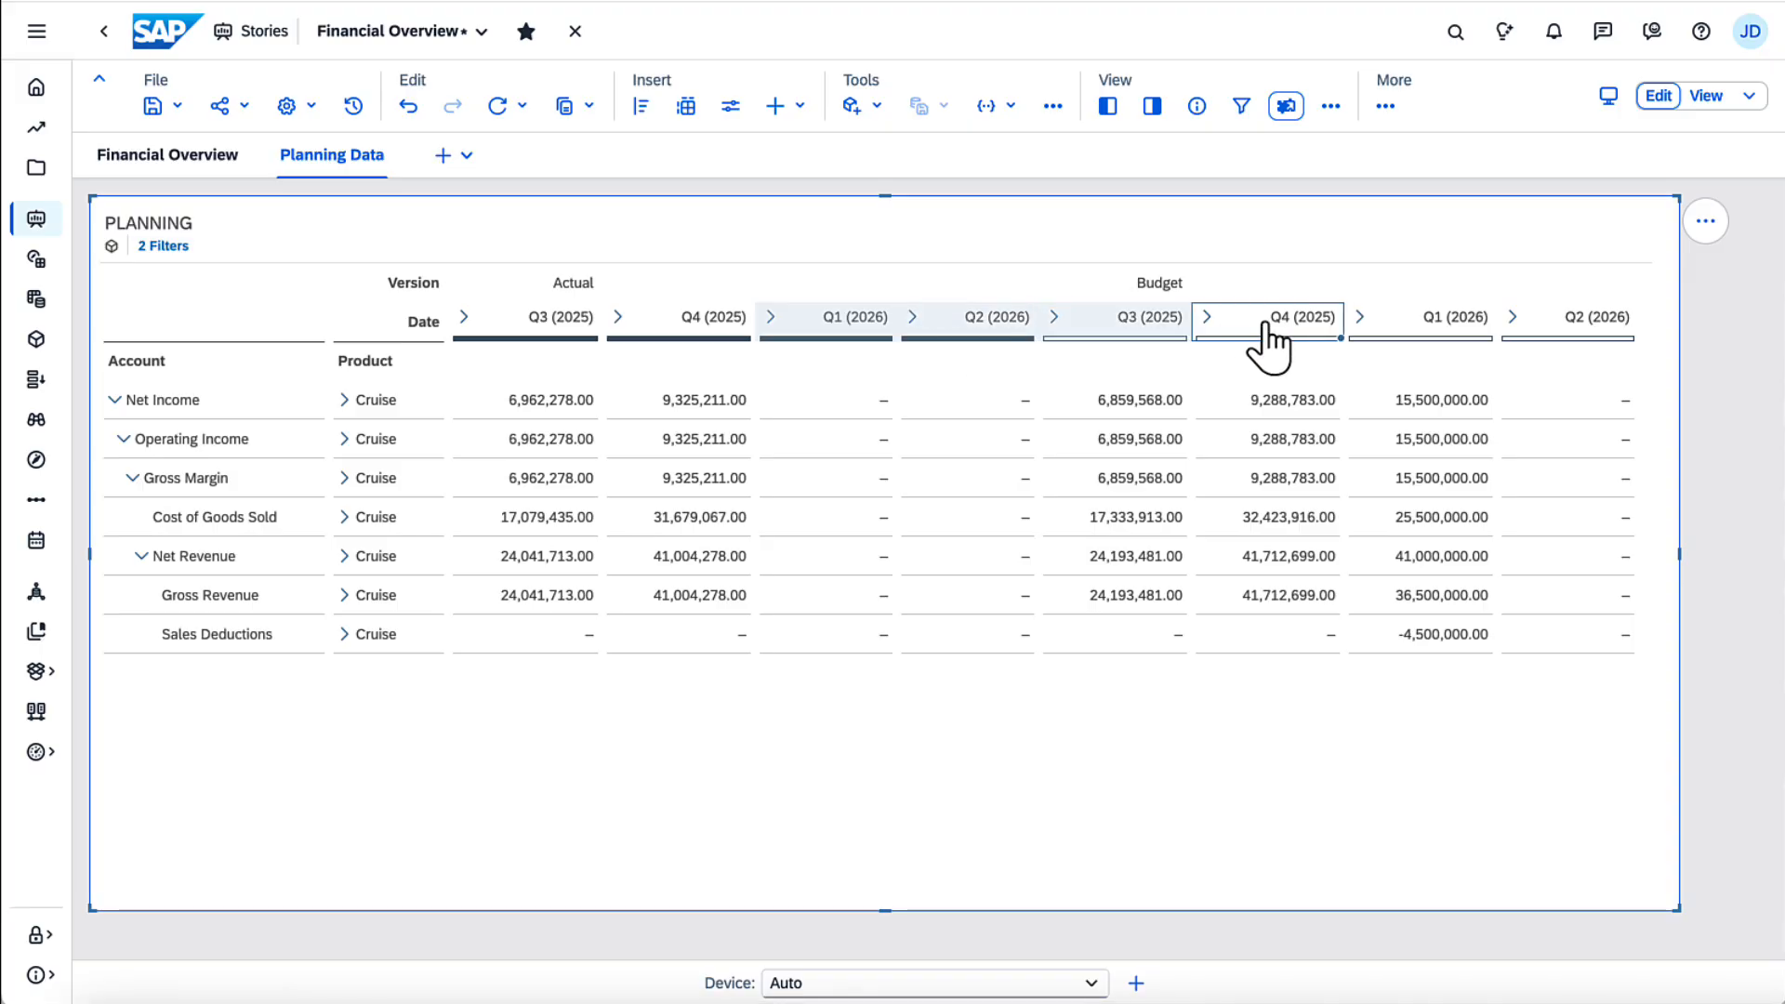
right_click(1264, 323)
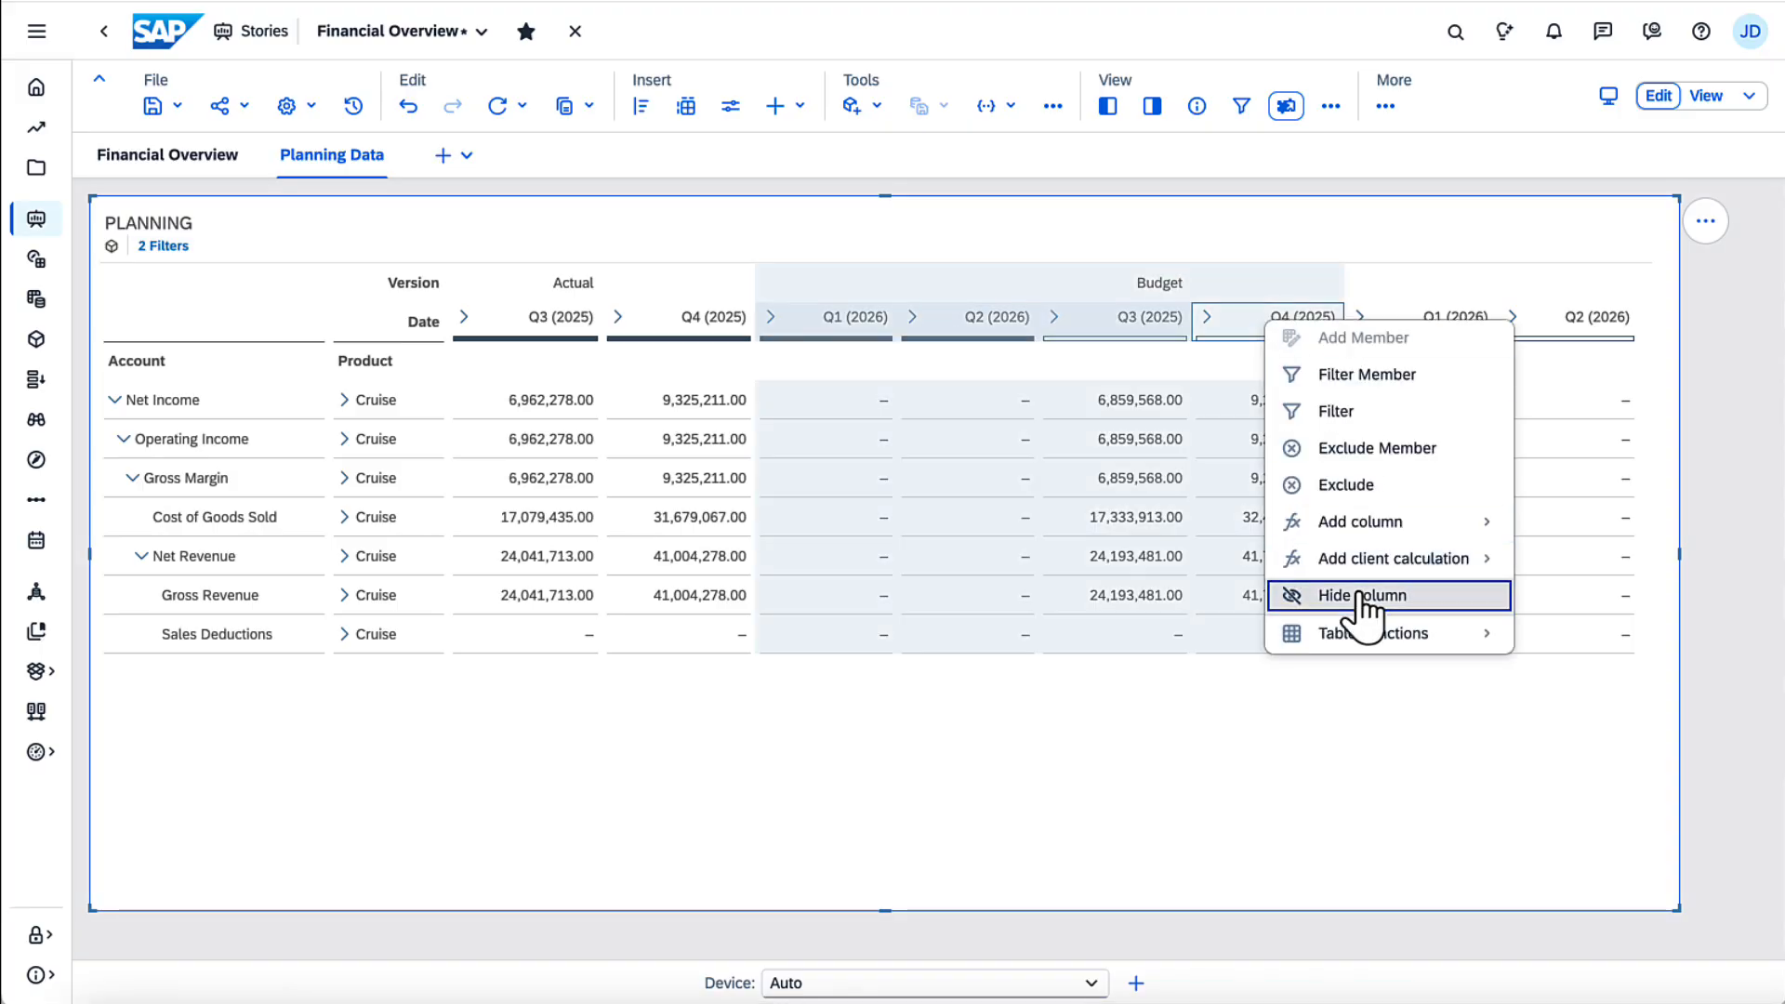
left_click(1358, 592)
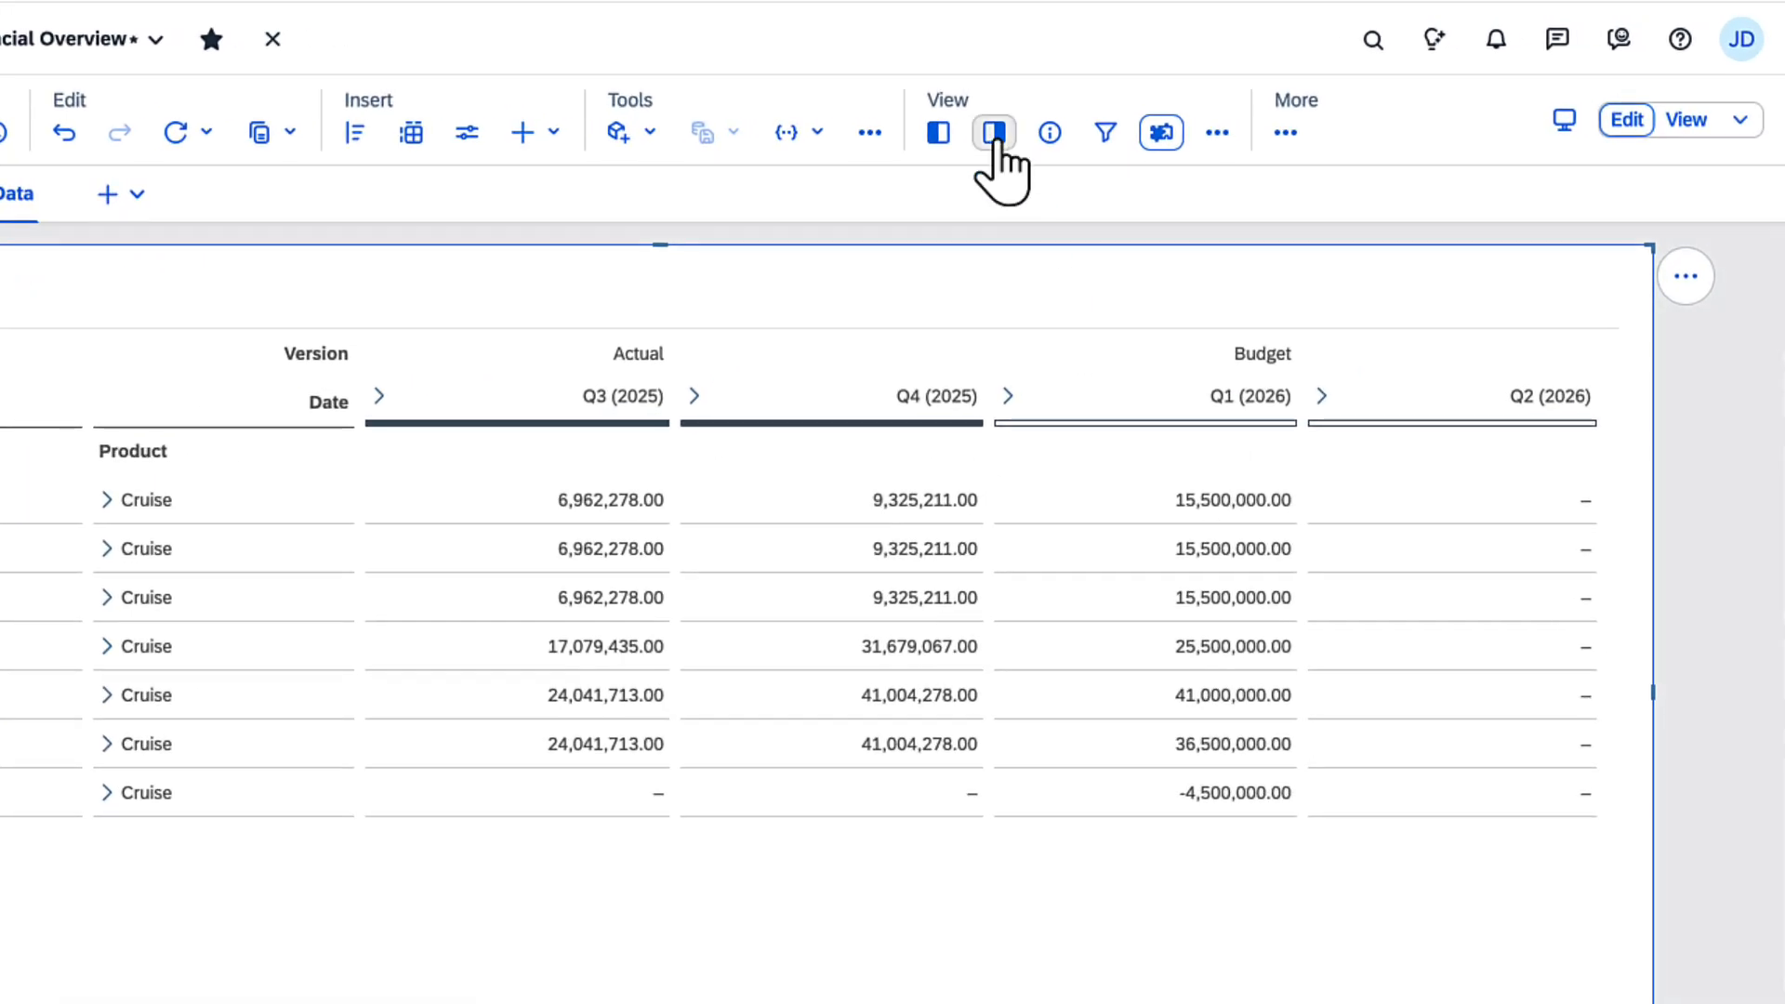
Step: Examine the planning table's builder settings: the available table types and the Unbooked Data option of the Date column dimension
left_click(995, 133)
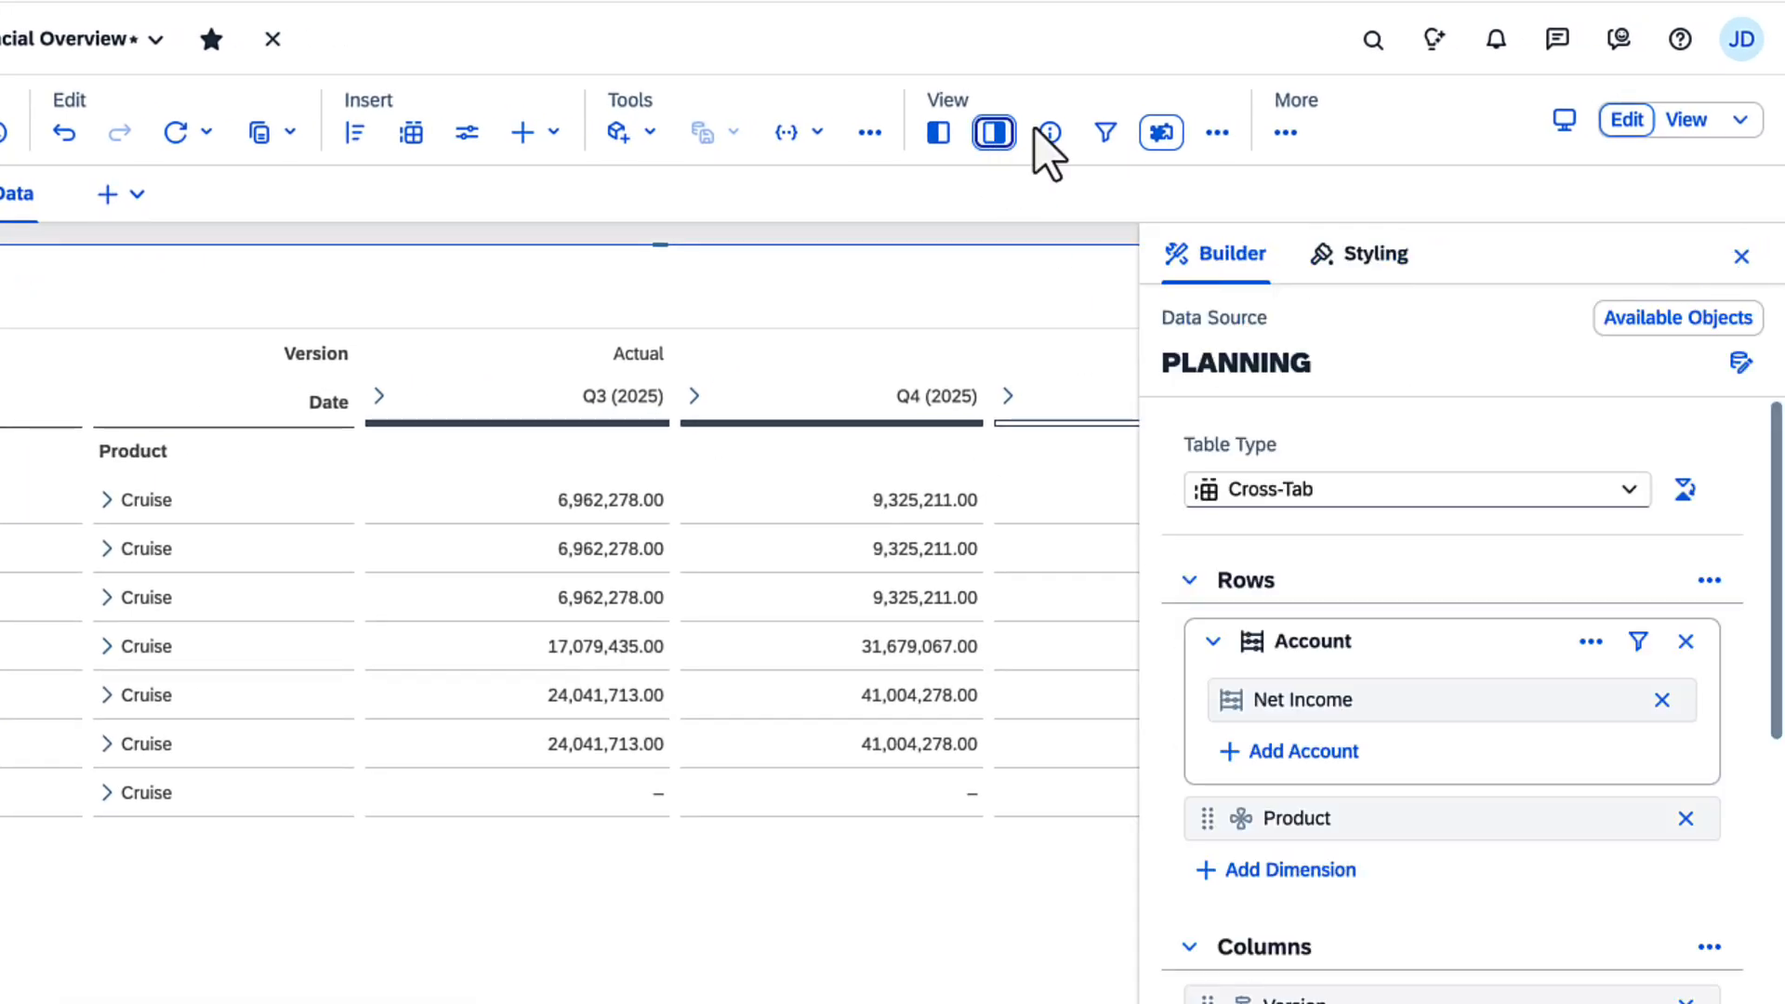
left_click(1629, 489)
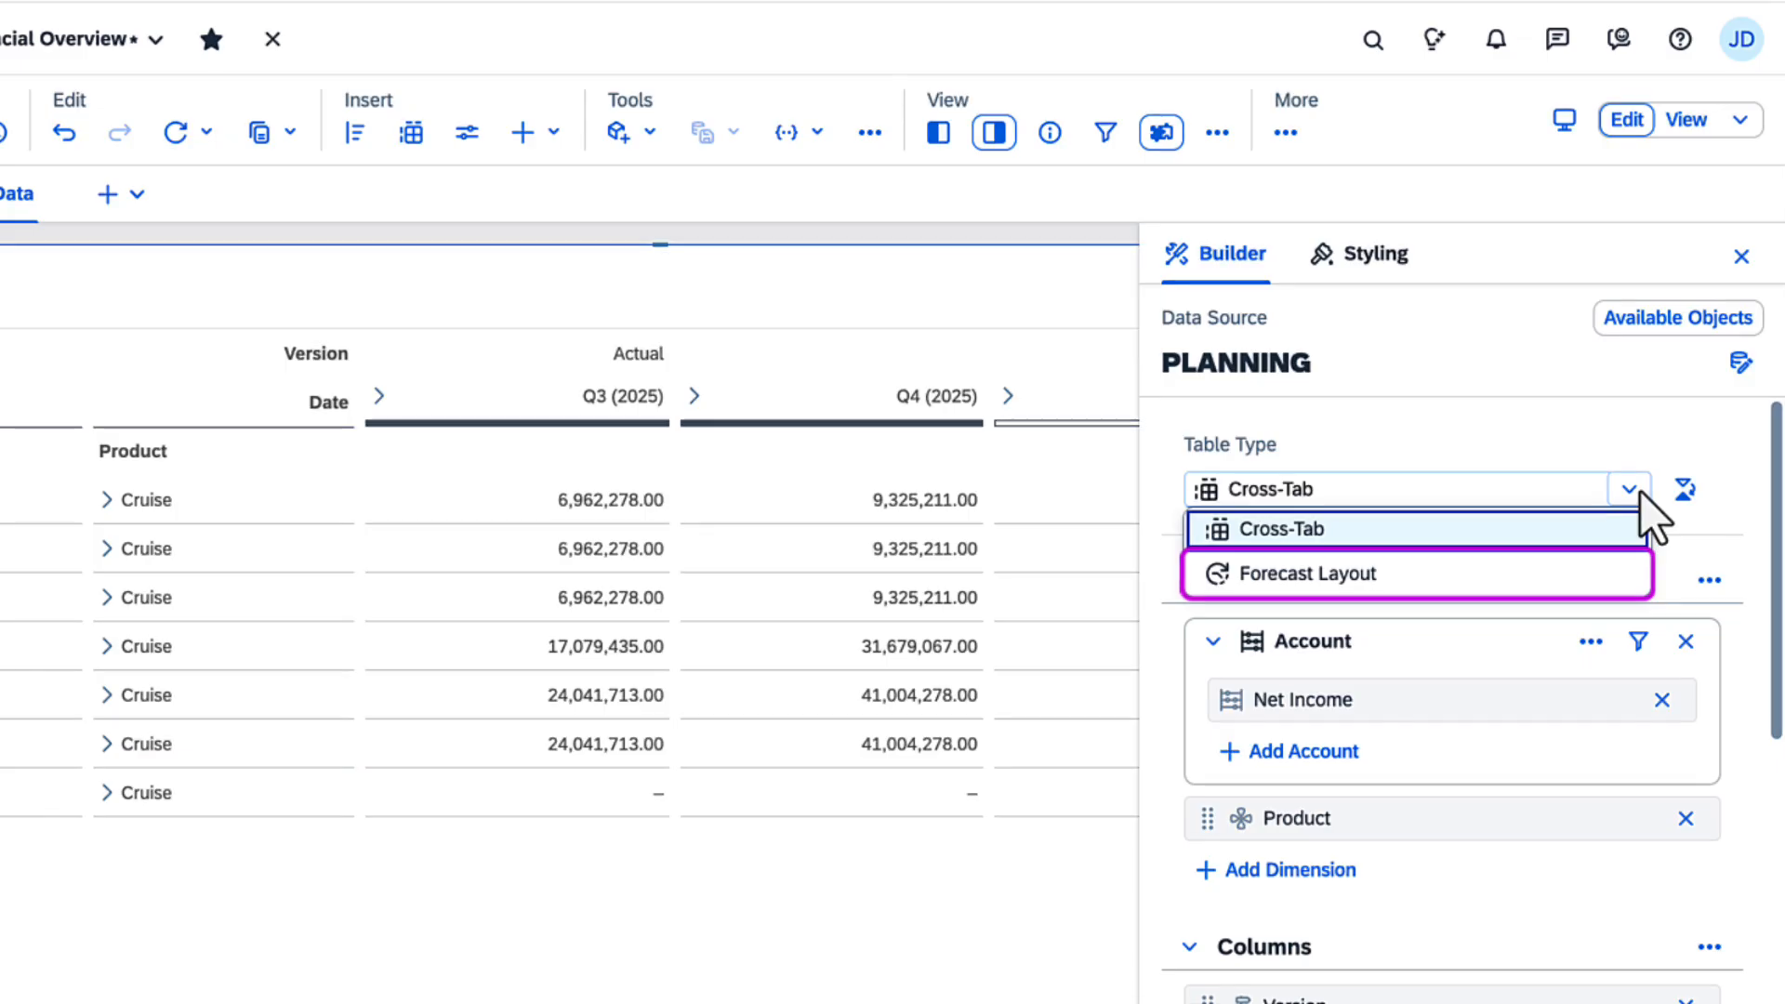
left_click(1641, 495)
scroll(1774, 823, "down", 5)
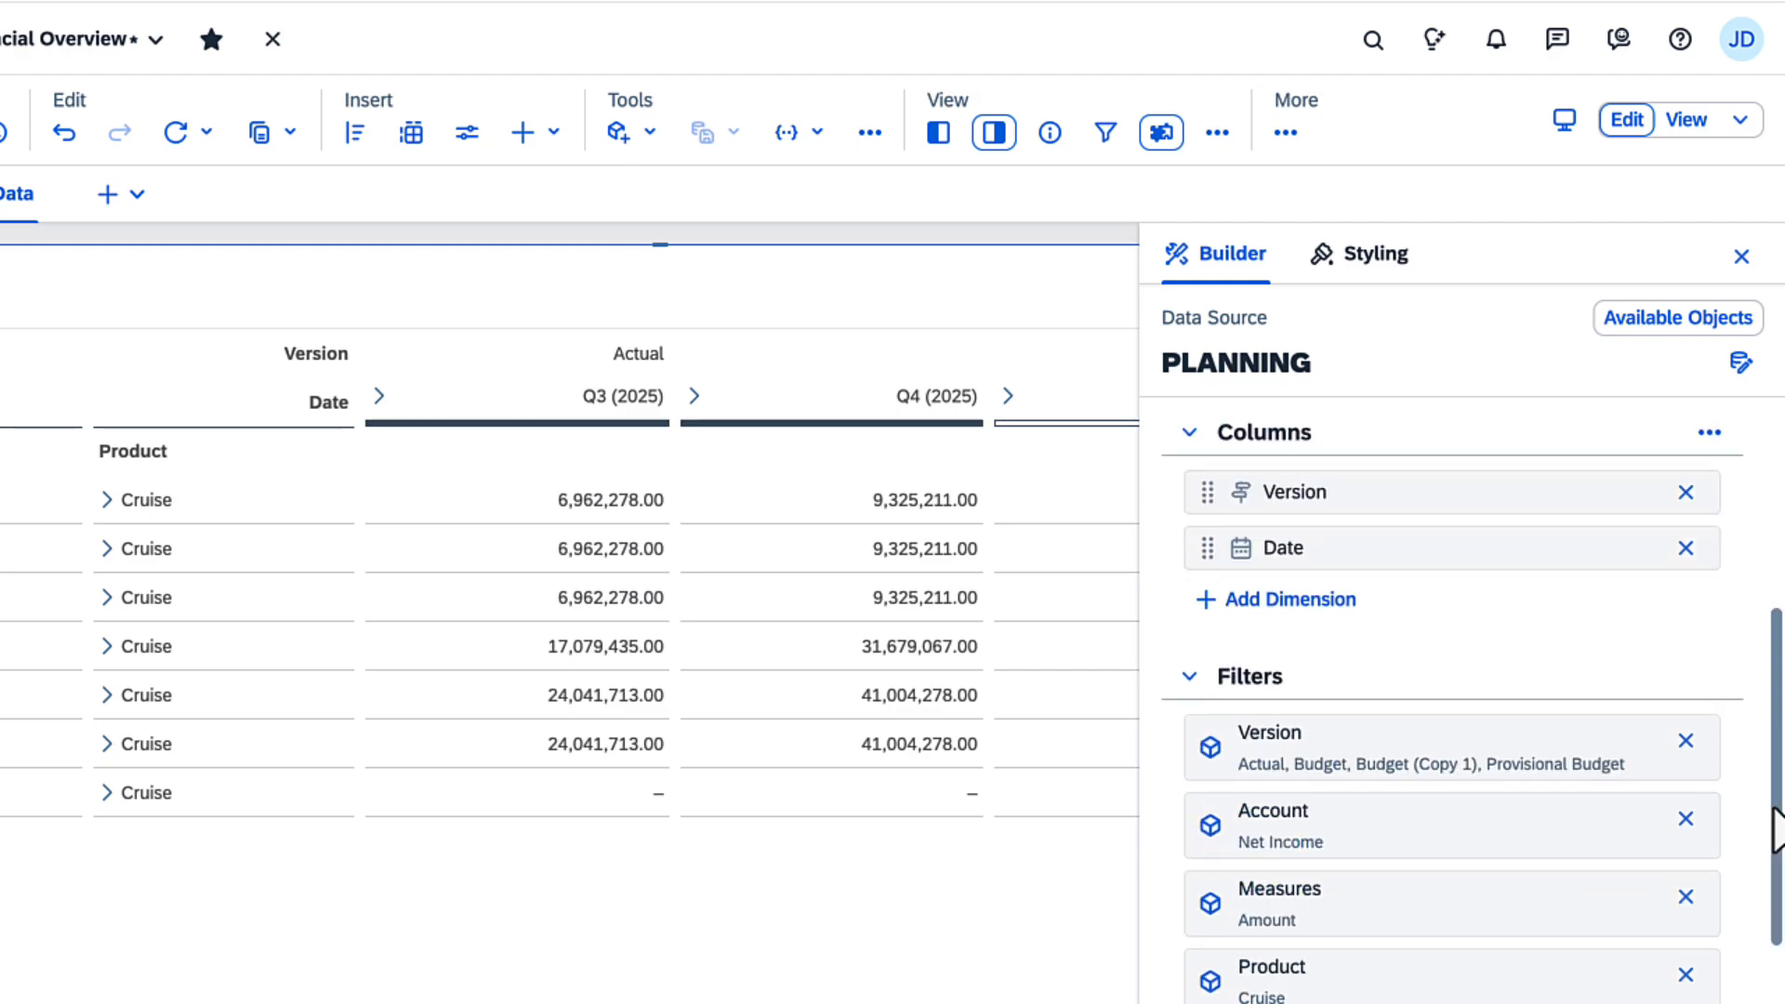
left_click(1590, 550)
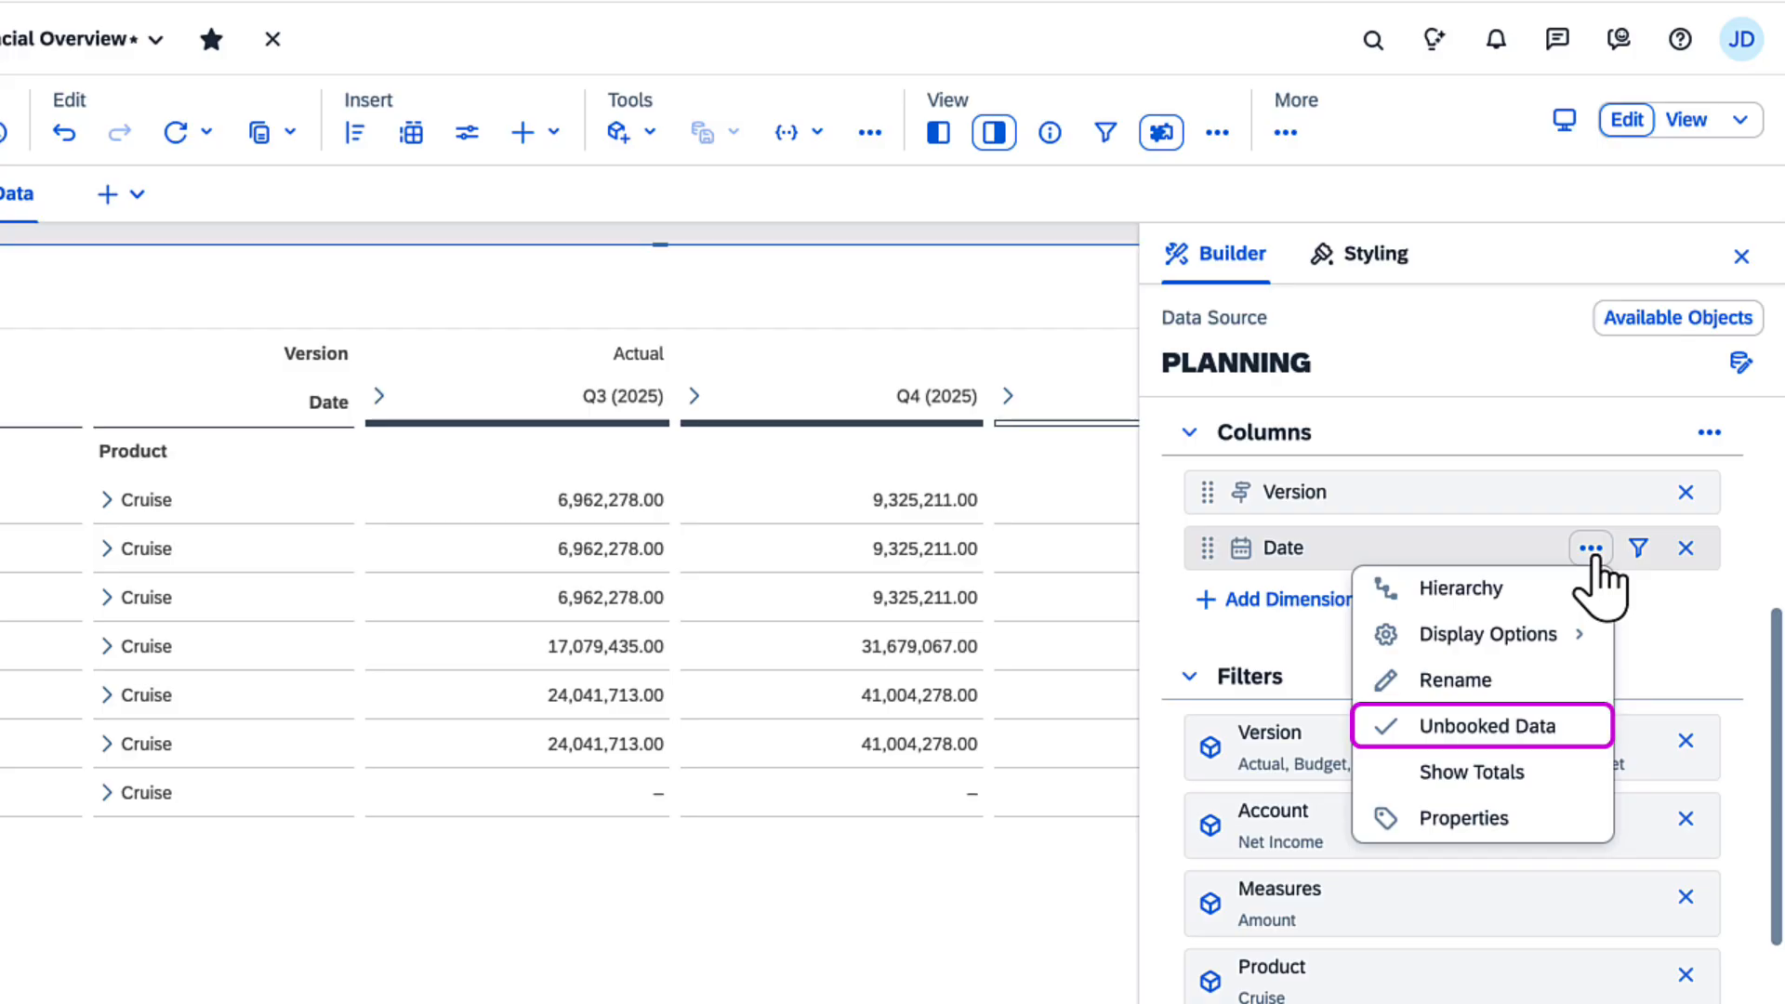
left_click(1590, 550)
Step: Review the default data entry modes in the table's planning settings, keep Fluid Data Entry Mode and close the builder
scroll(1665, 558, "down", 10)
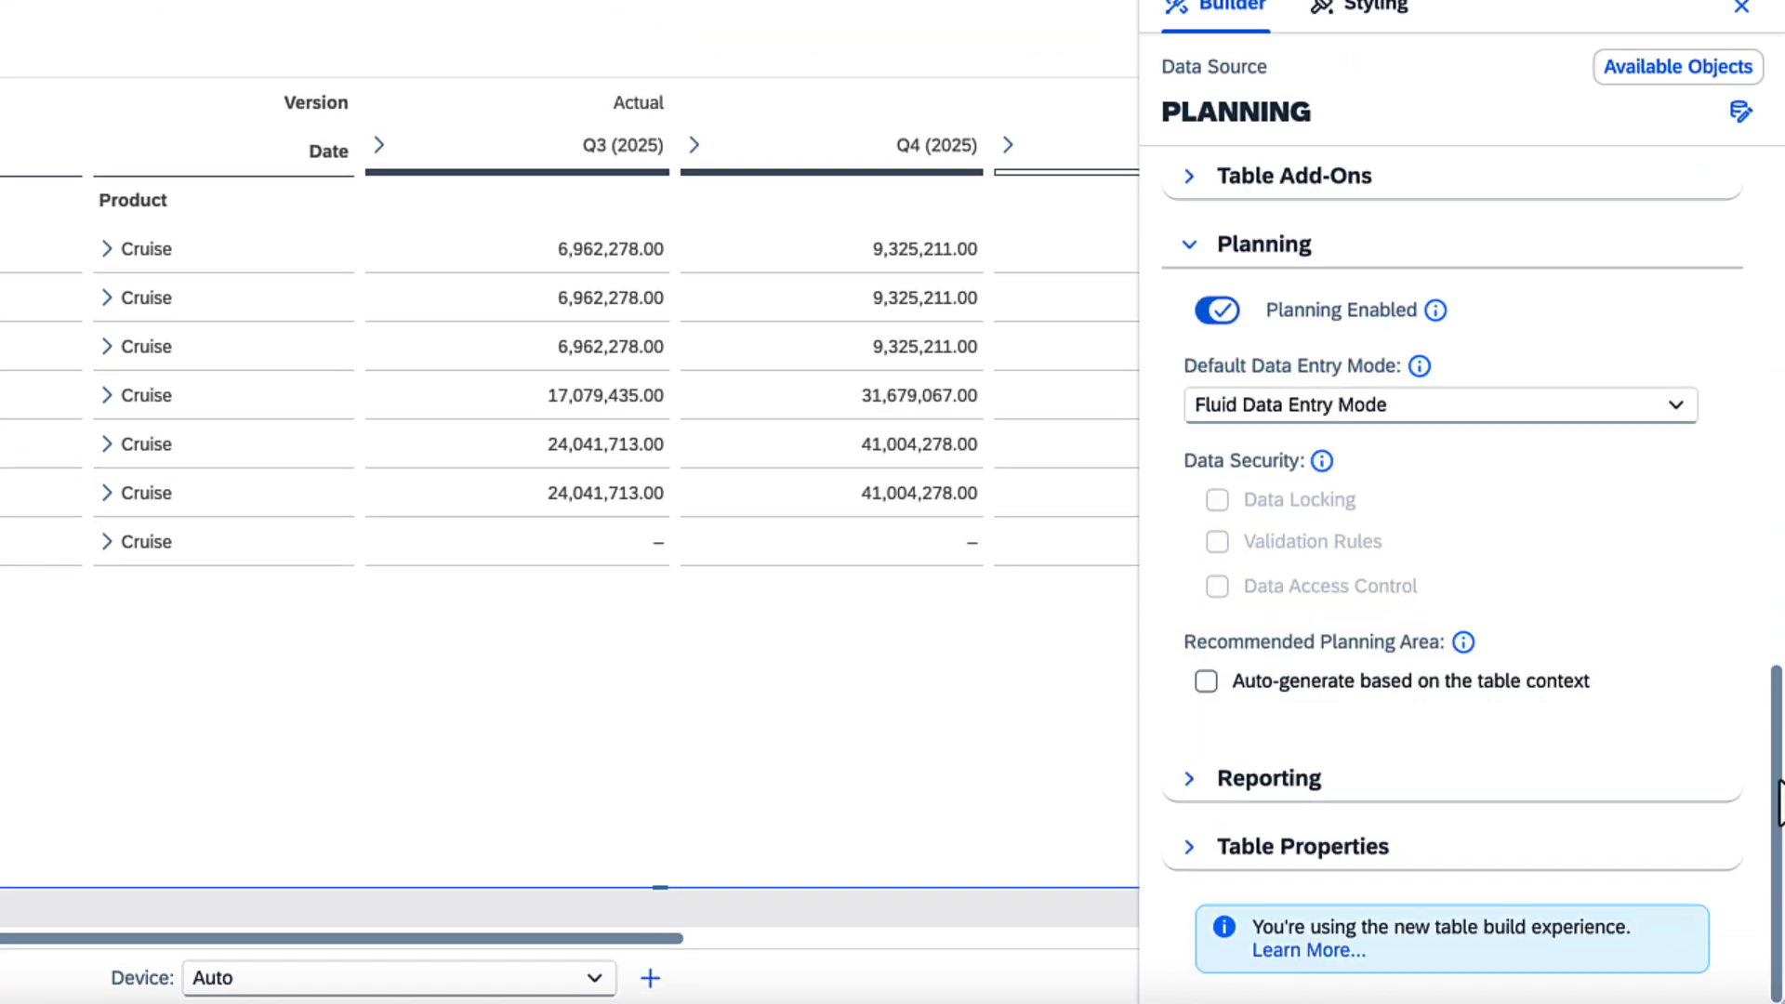
left_click(1674, 409)
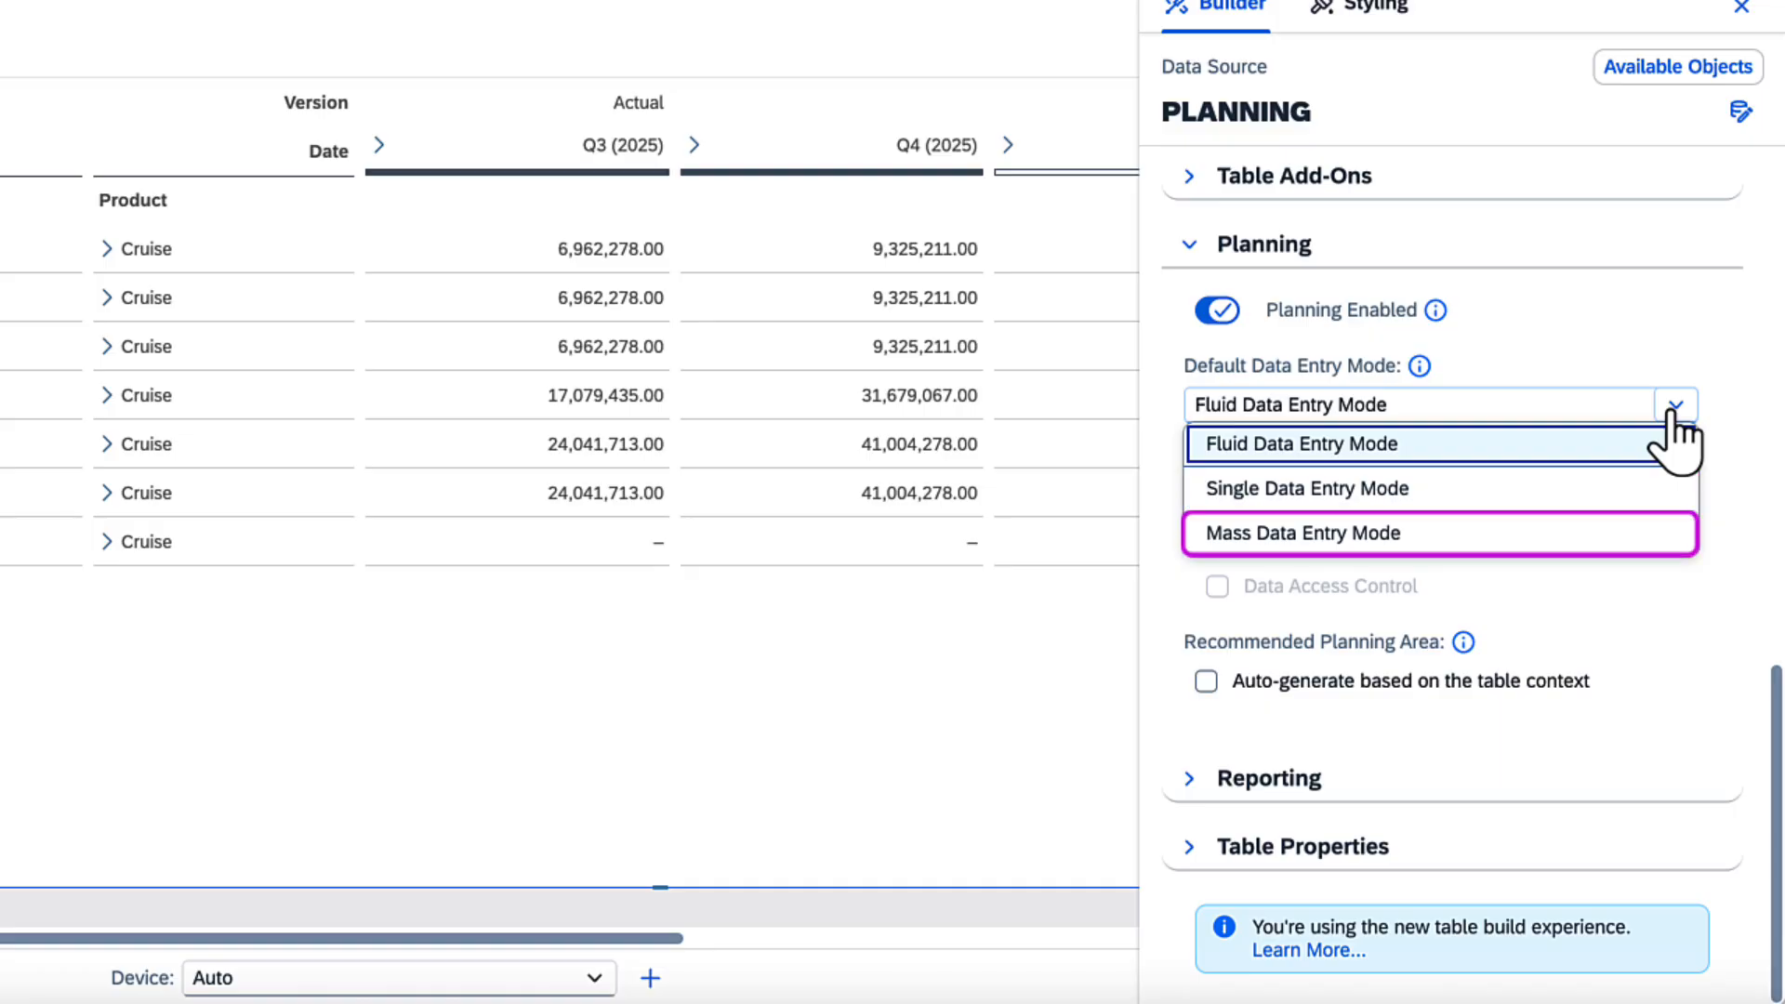
left_click(1609, 445)
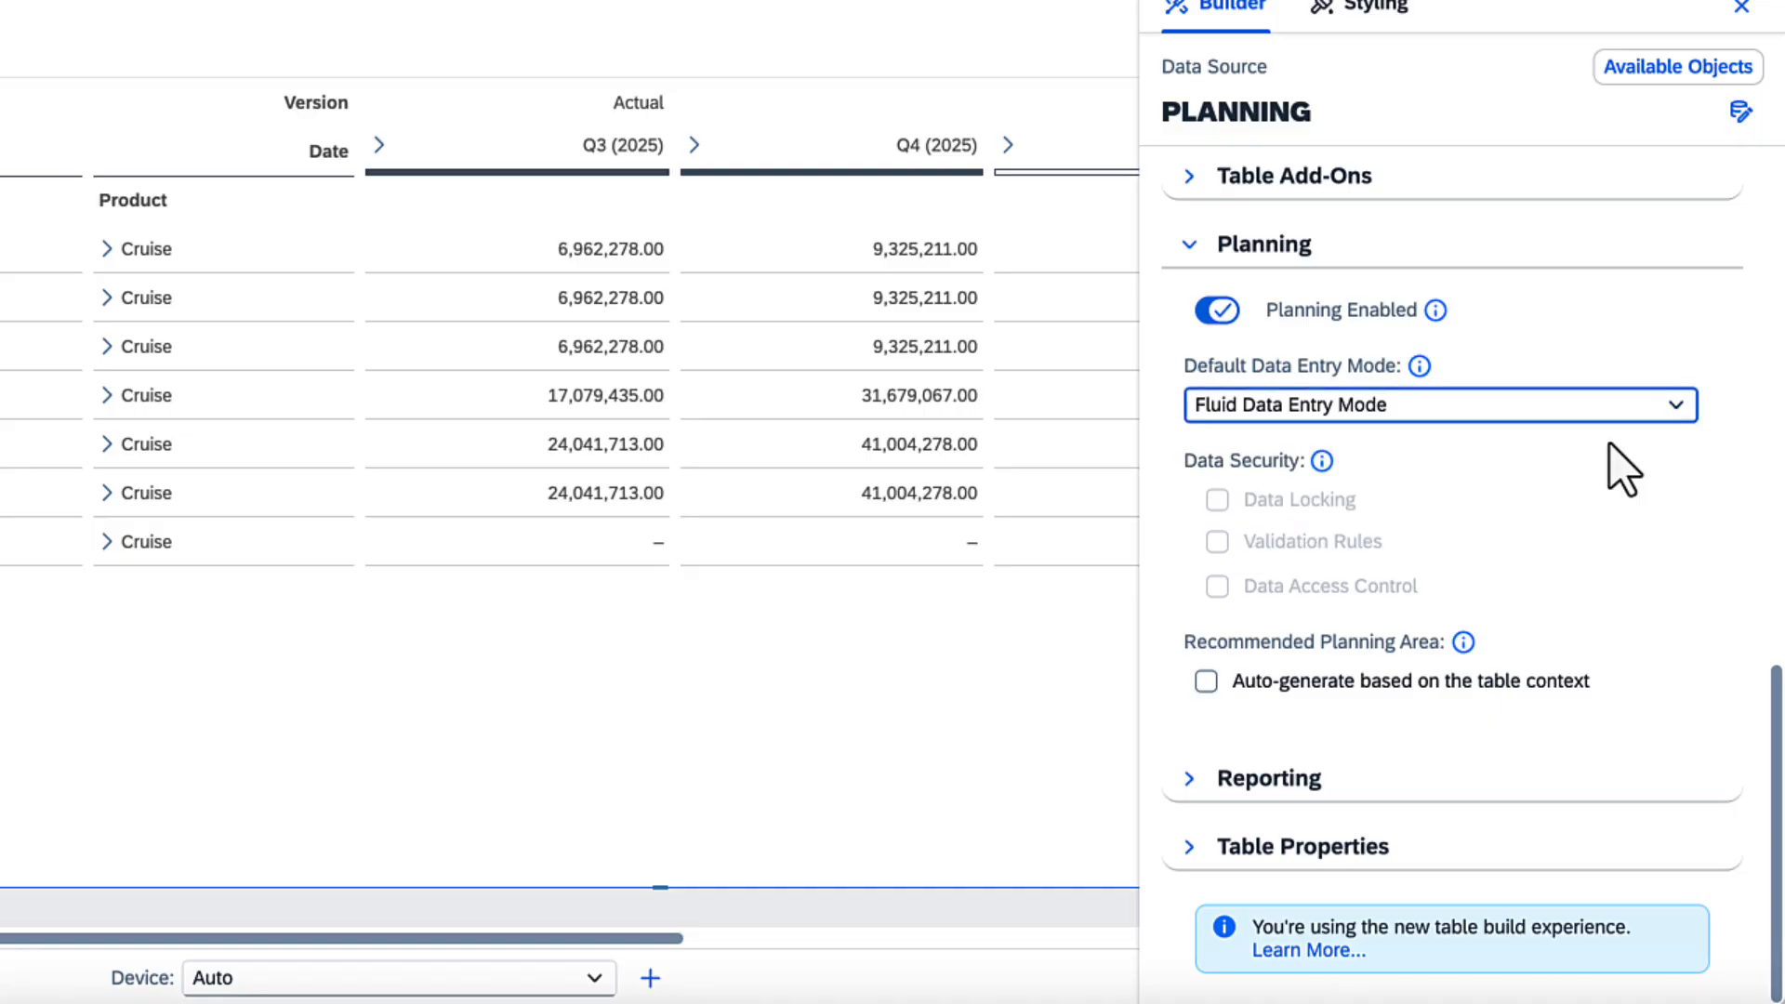
left_click(1153, 106)
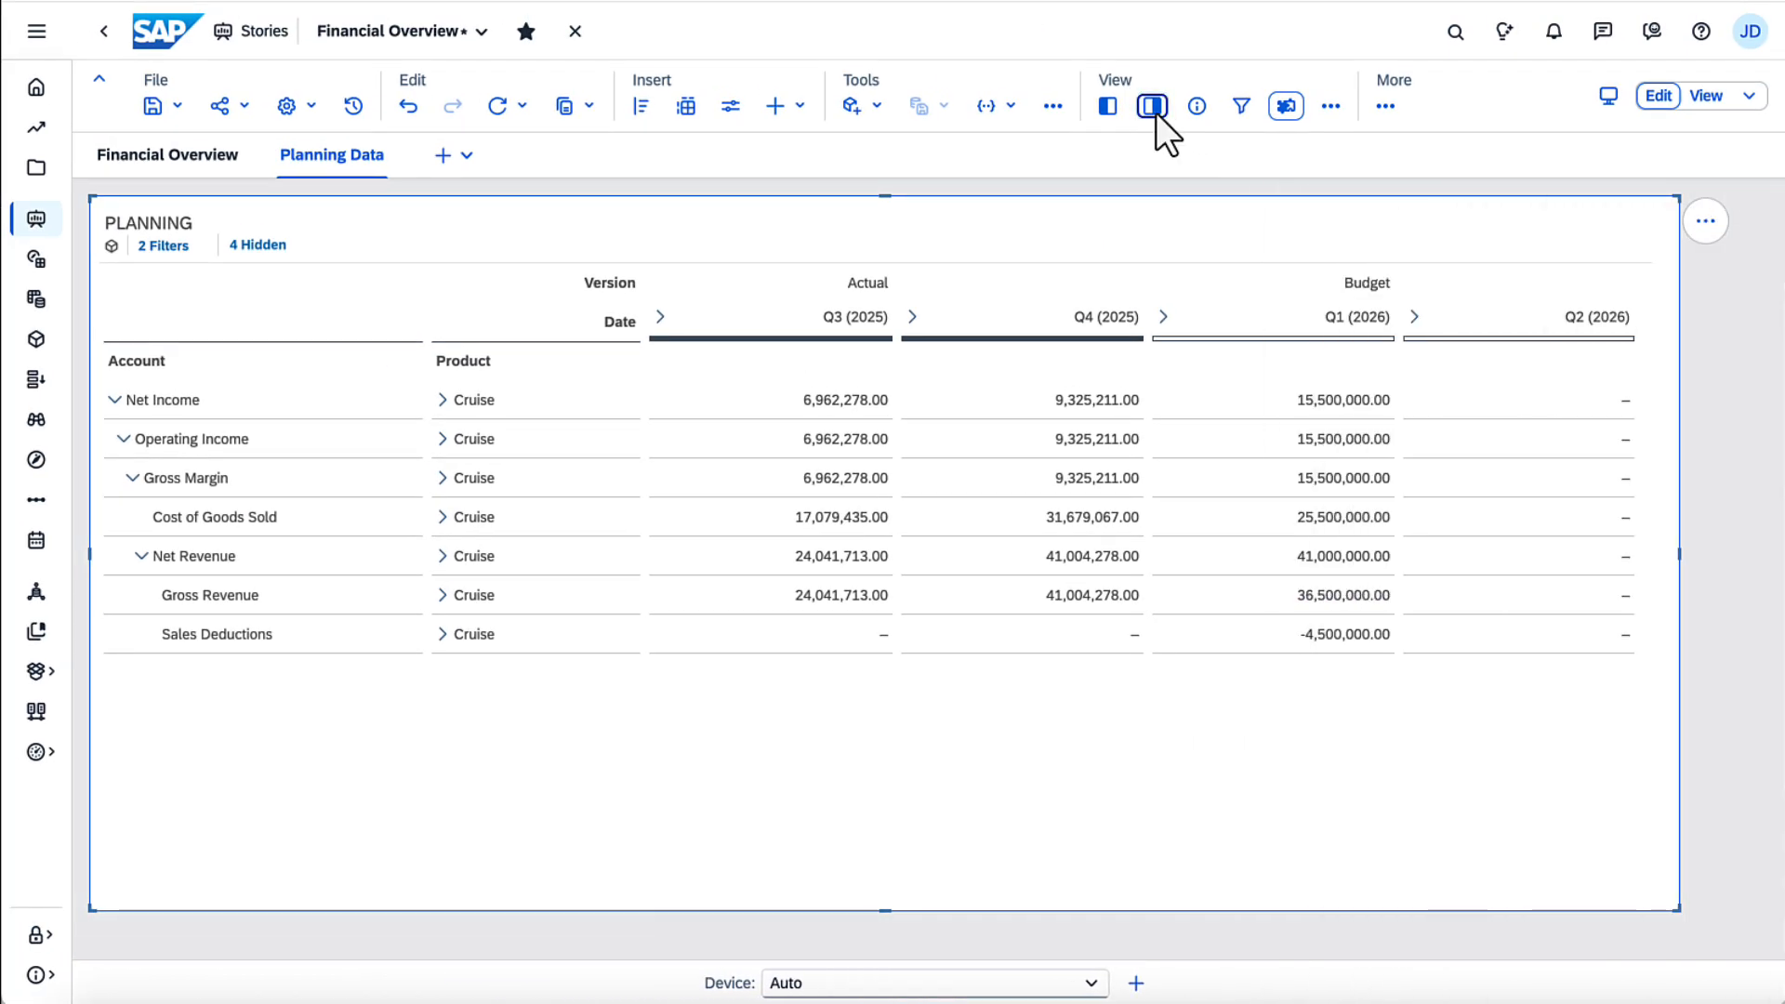
Step: Expand Cruise under Cost of Goods Sold and enter 7m for C990 BIKE in Budget Q2 (2026)
left_click(443, 516)
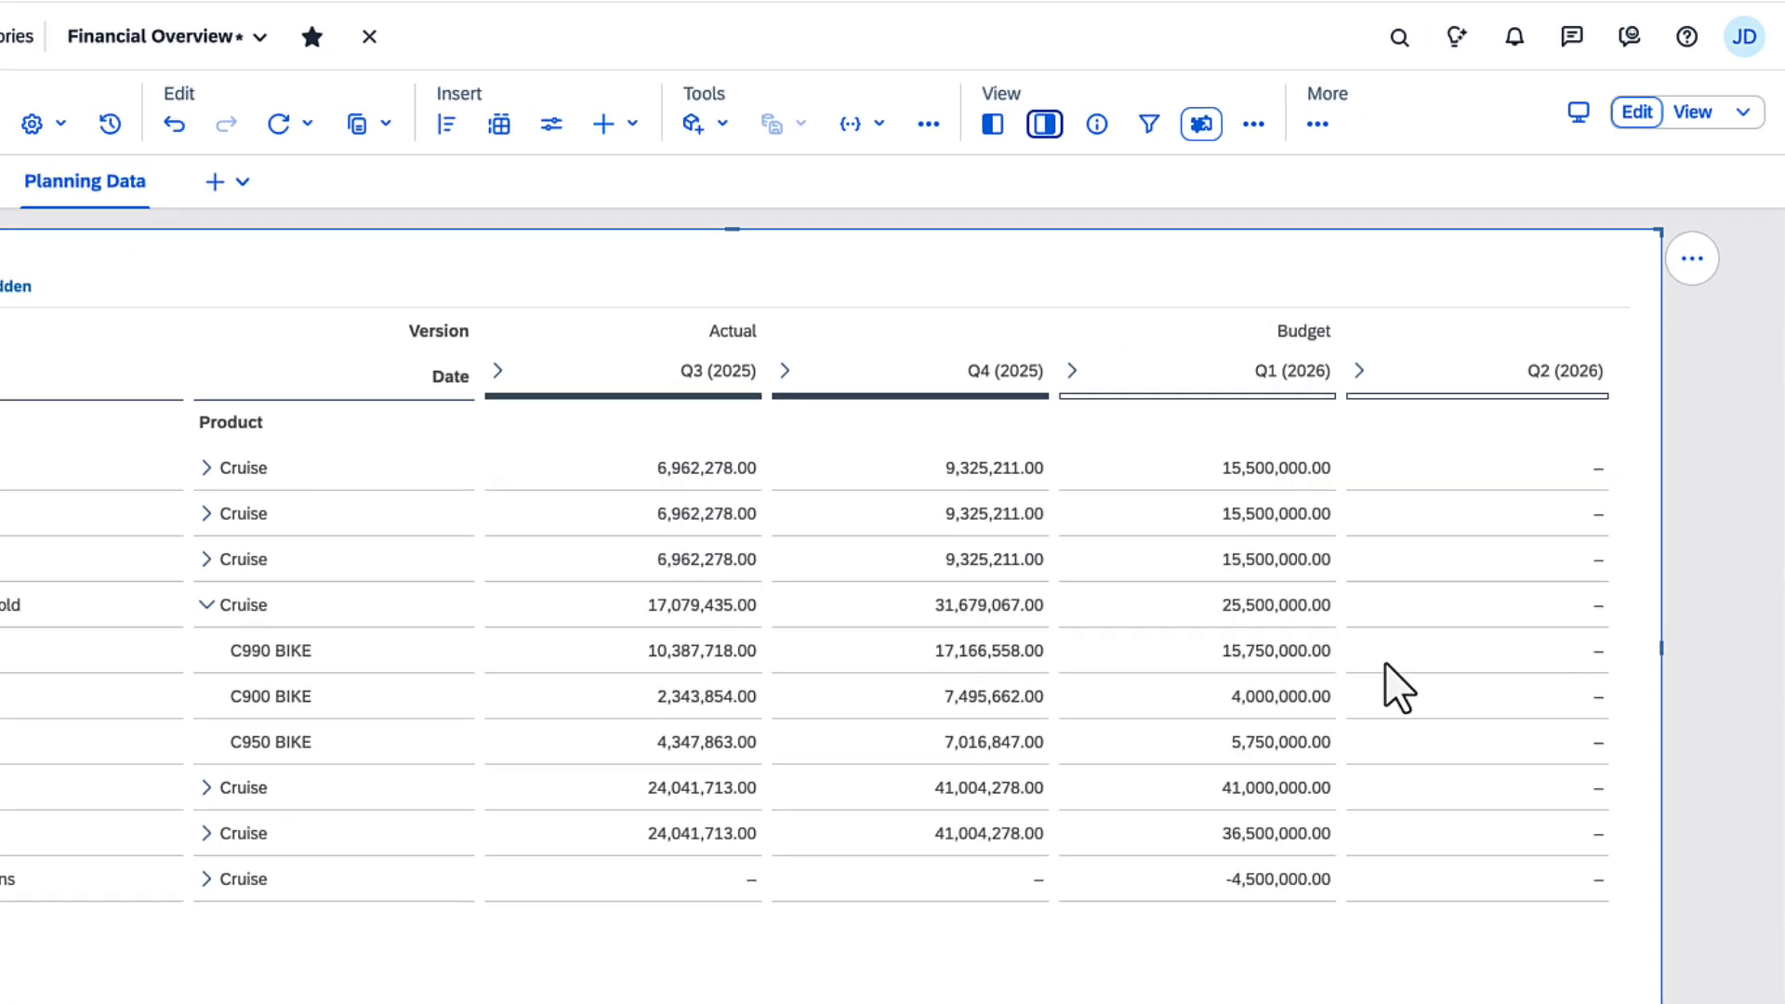
left_click(1543, 565)
type("7000000")
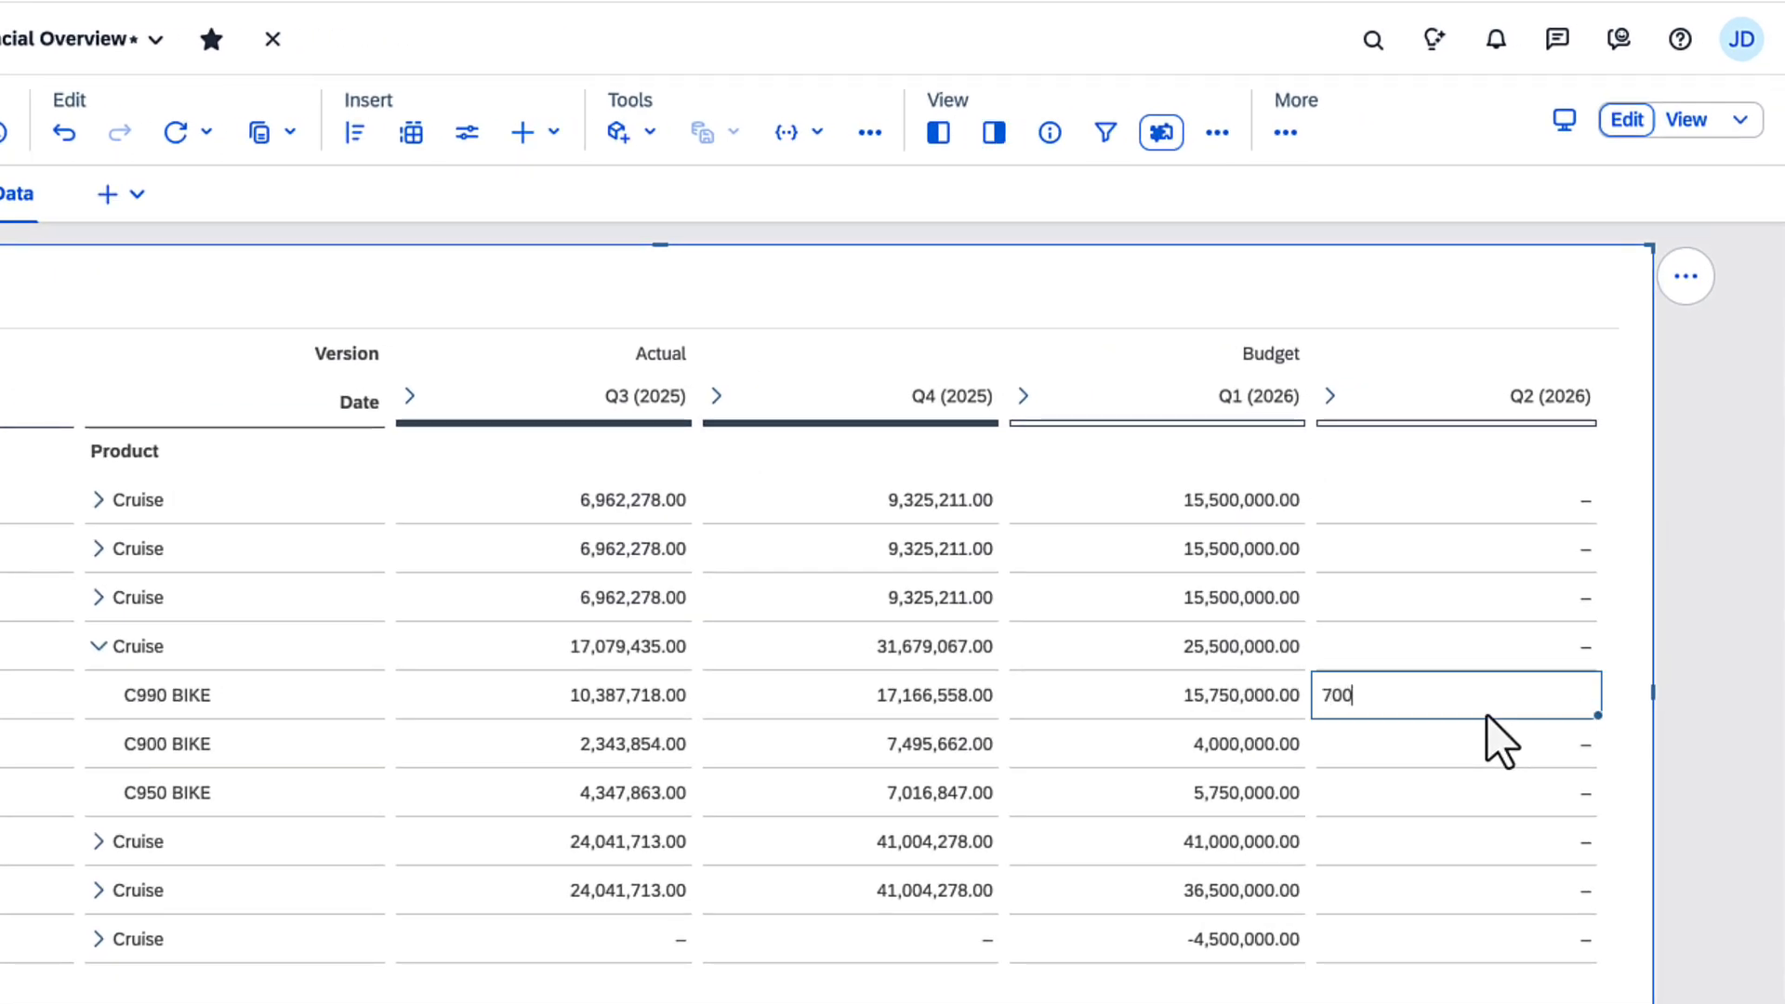
key("BackSpace")
key("BackSpace")
key("BackSpace")
key("BackSpace")
key("BackSpace")
key("BackSpace")
type("million")
key("BackSpace")
key("BackSpace")
key("BackSpace")
key("BackSpace")
key("BackSpace")
key("BackSpace")
key("BackSpace")
type("m")
key("Return")
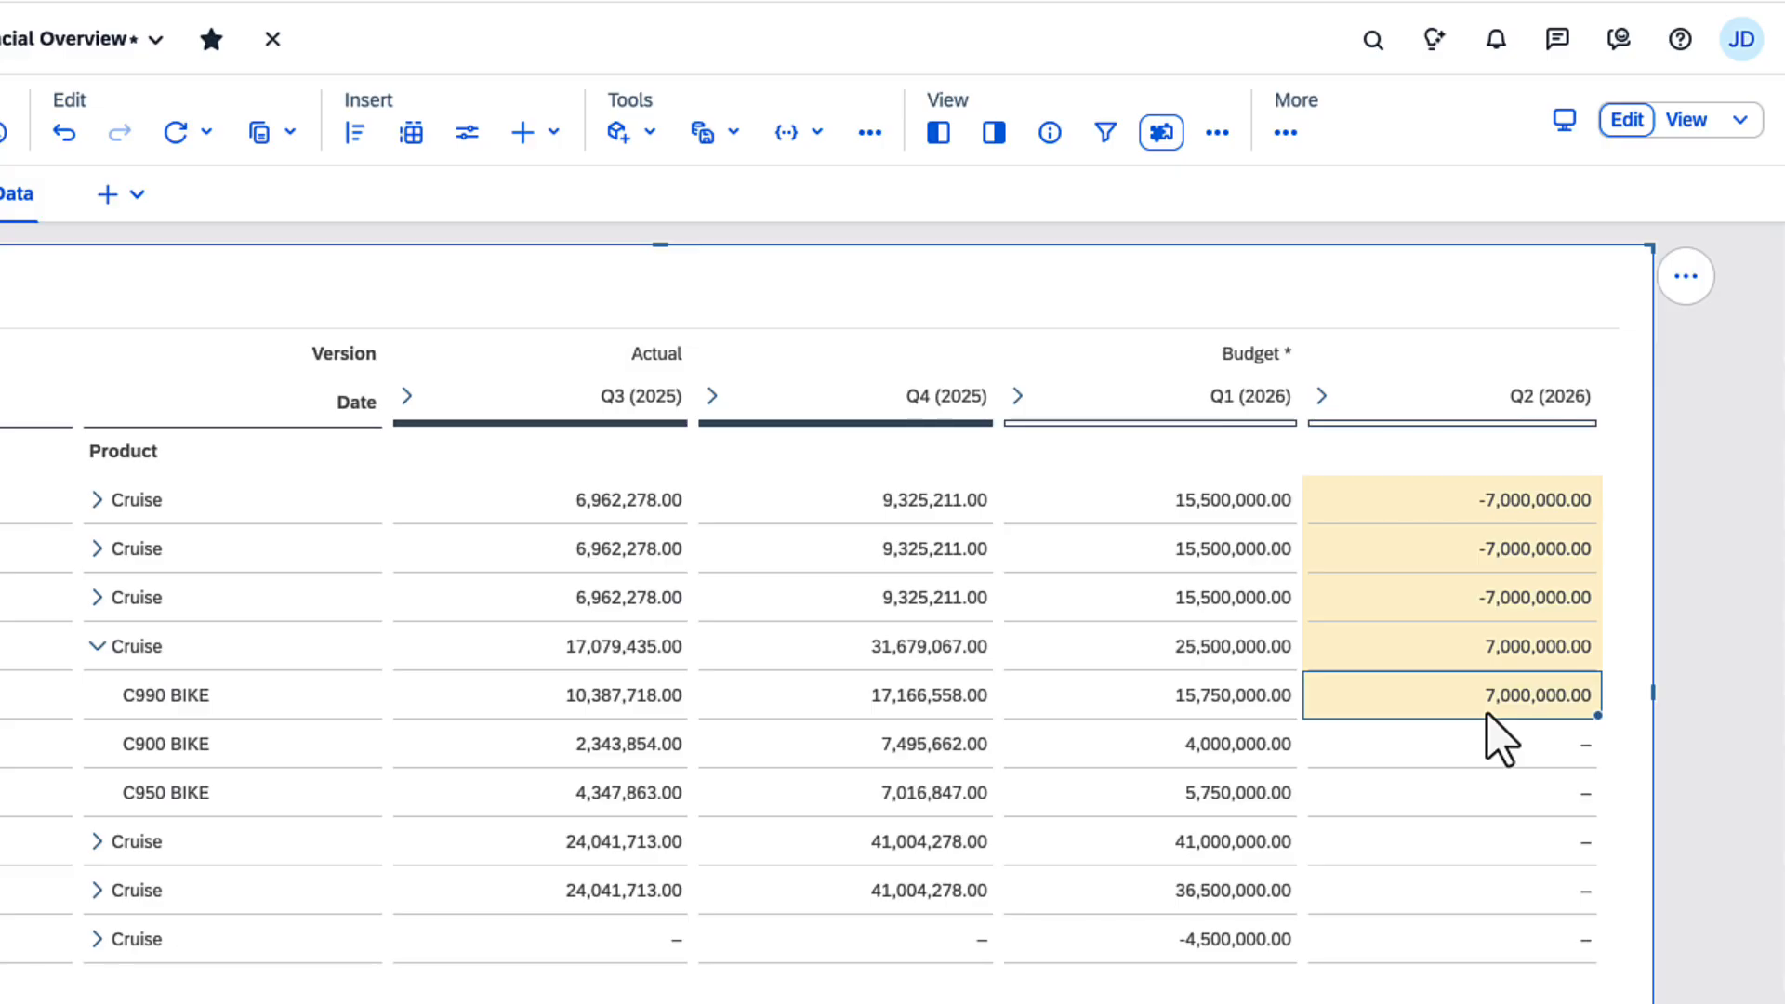
Step: Clear the C990 BIKE value for Budget Q2 (2026) and enter 15m for the parent Cruise row of Cost of Goods Sold
key("Delete")
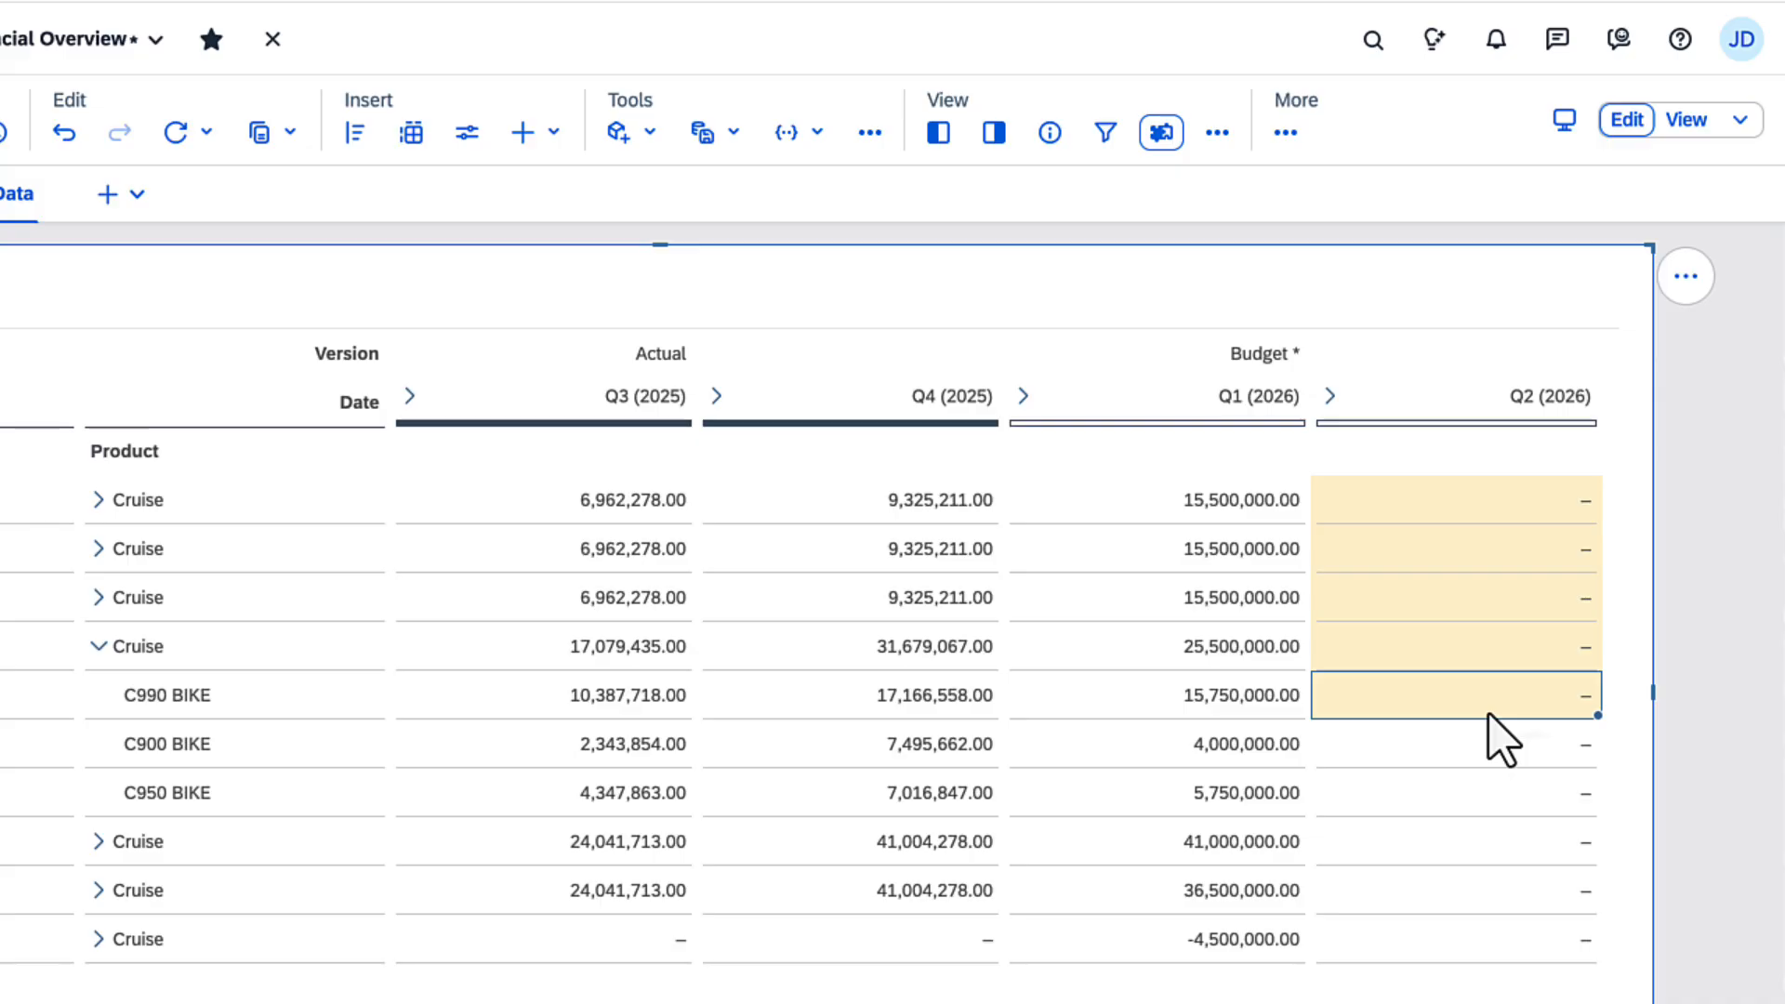
left_click(1480, 658)
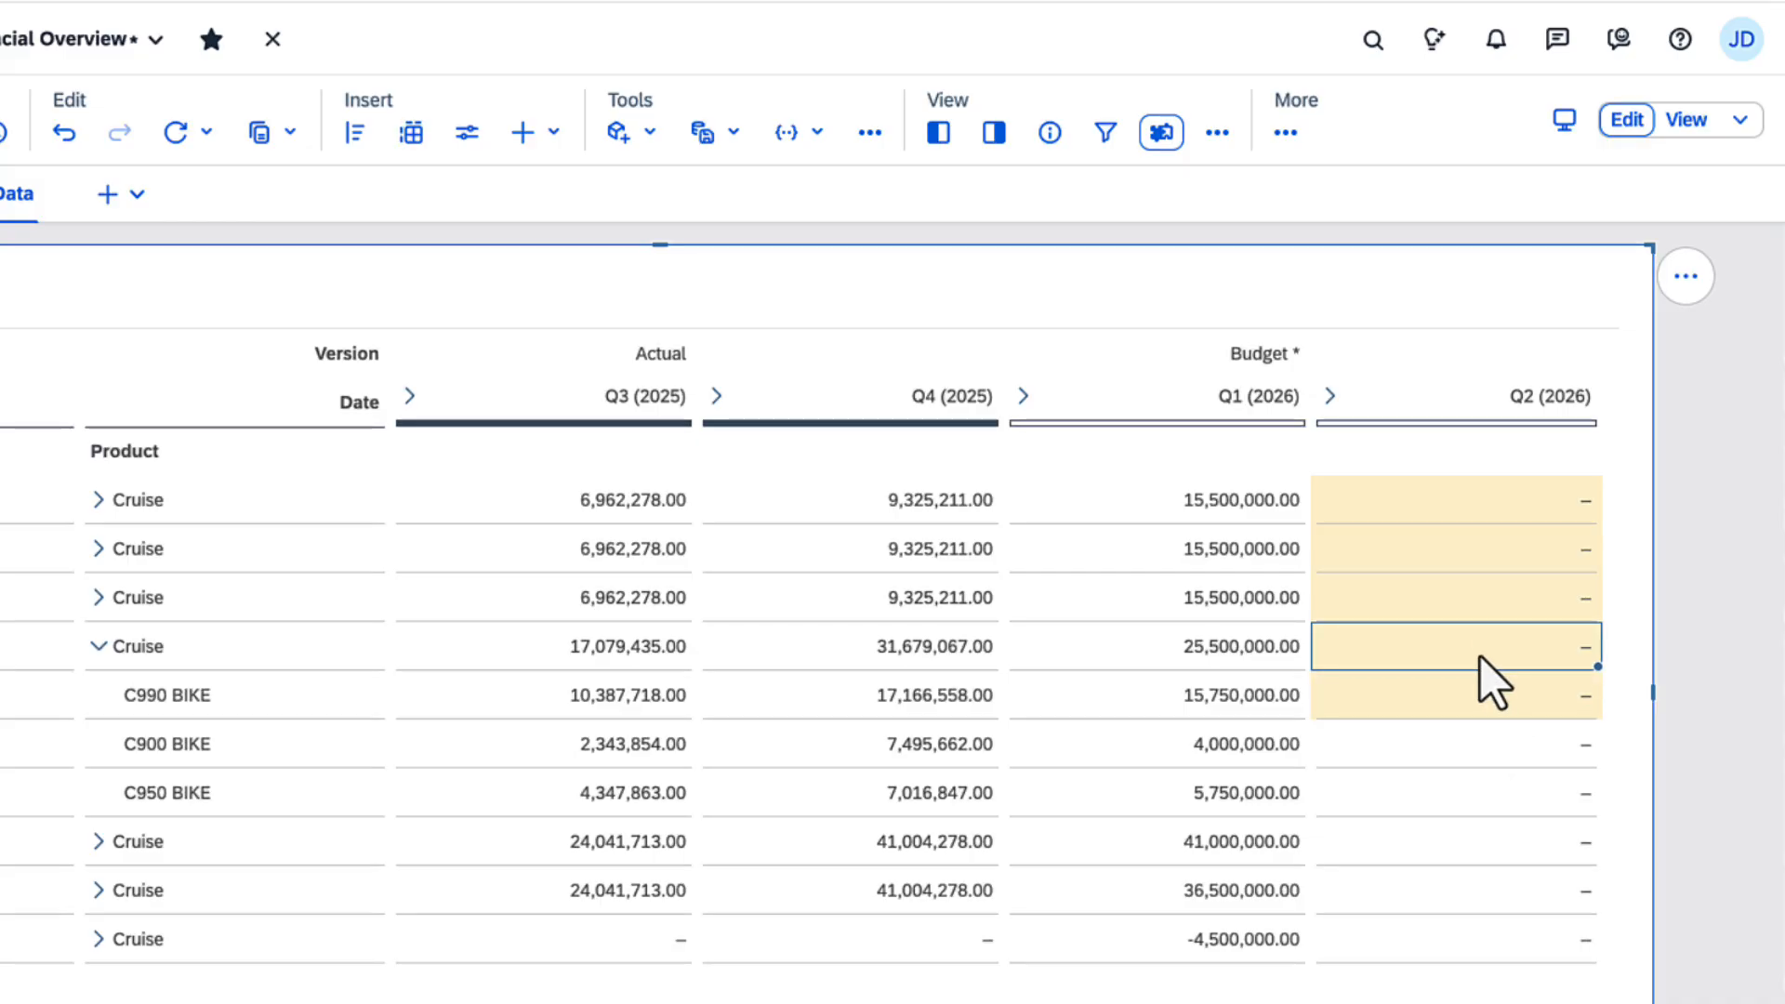
type("15m")
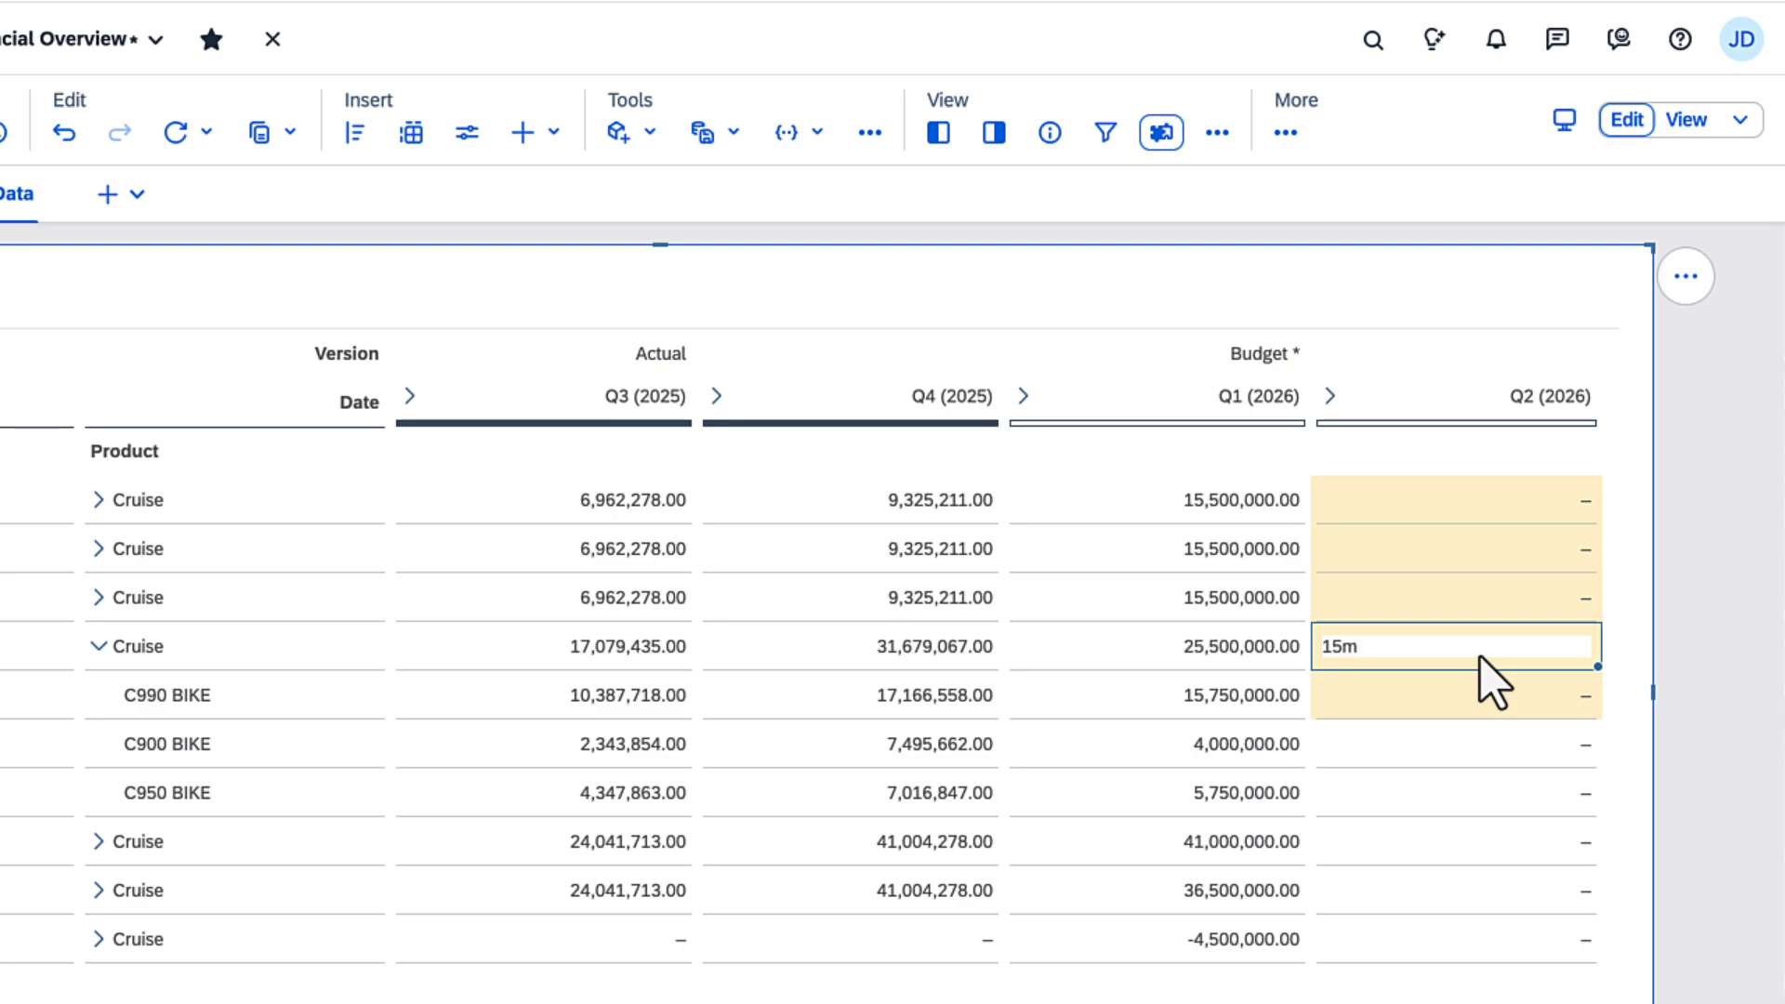
key("Return")
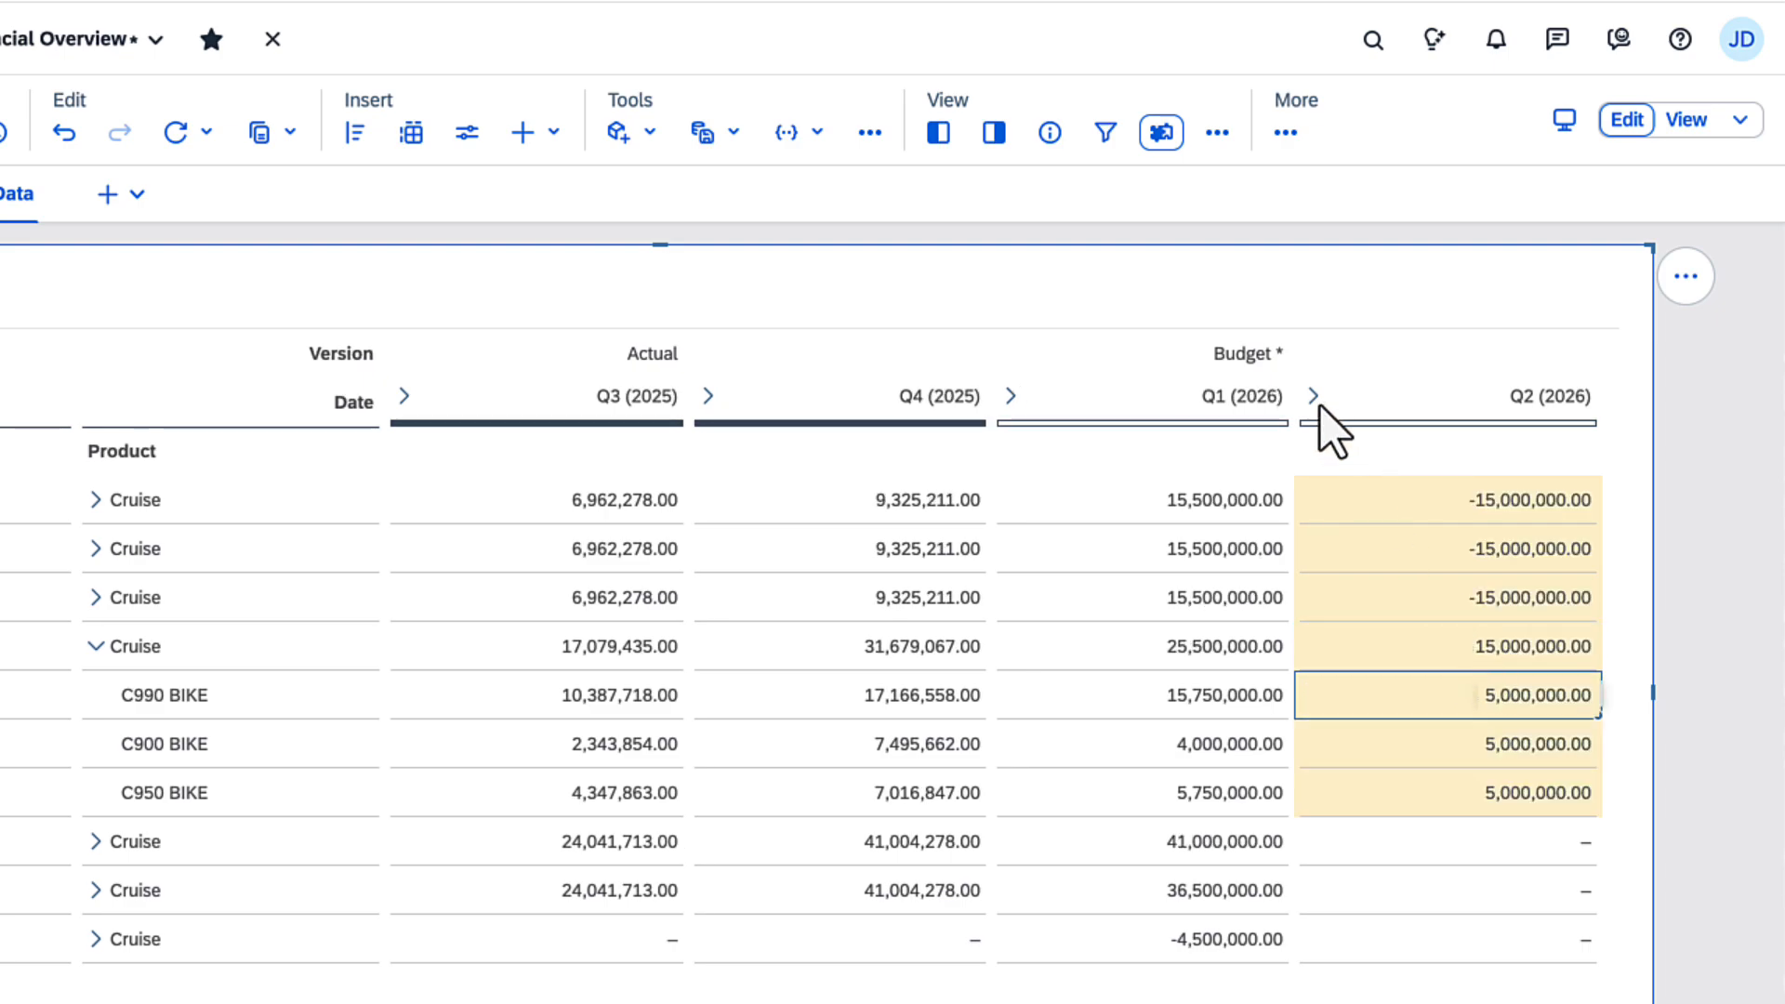
Step: Expand Budget Q2 (2026) into its months and set the quarter's Cruise Cost of Goods Sold to 12000000
left_click(1329, 396)
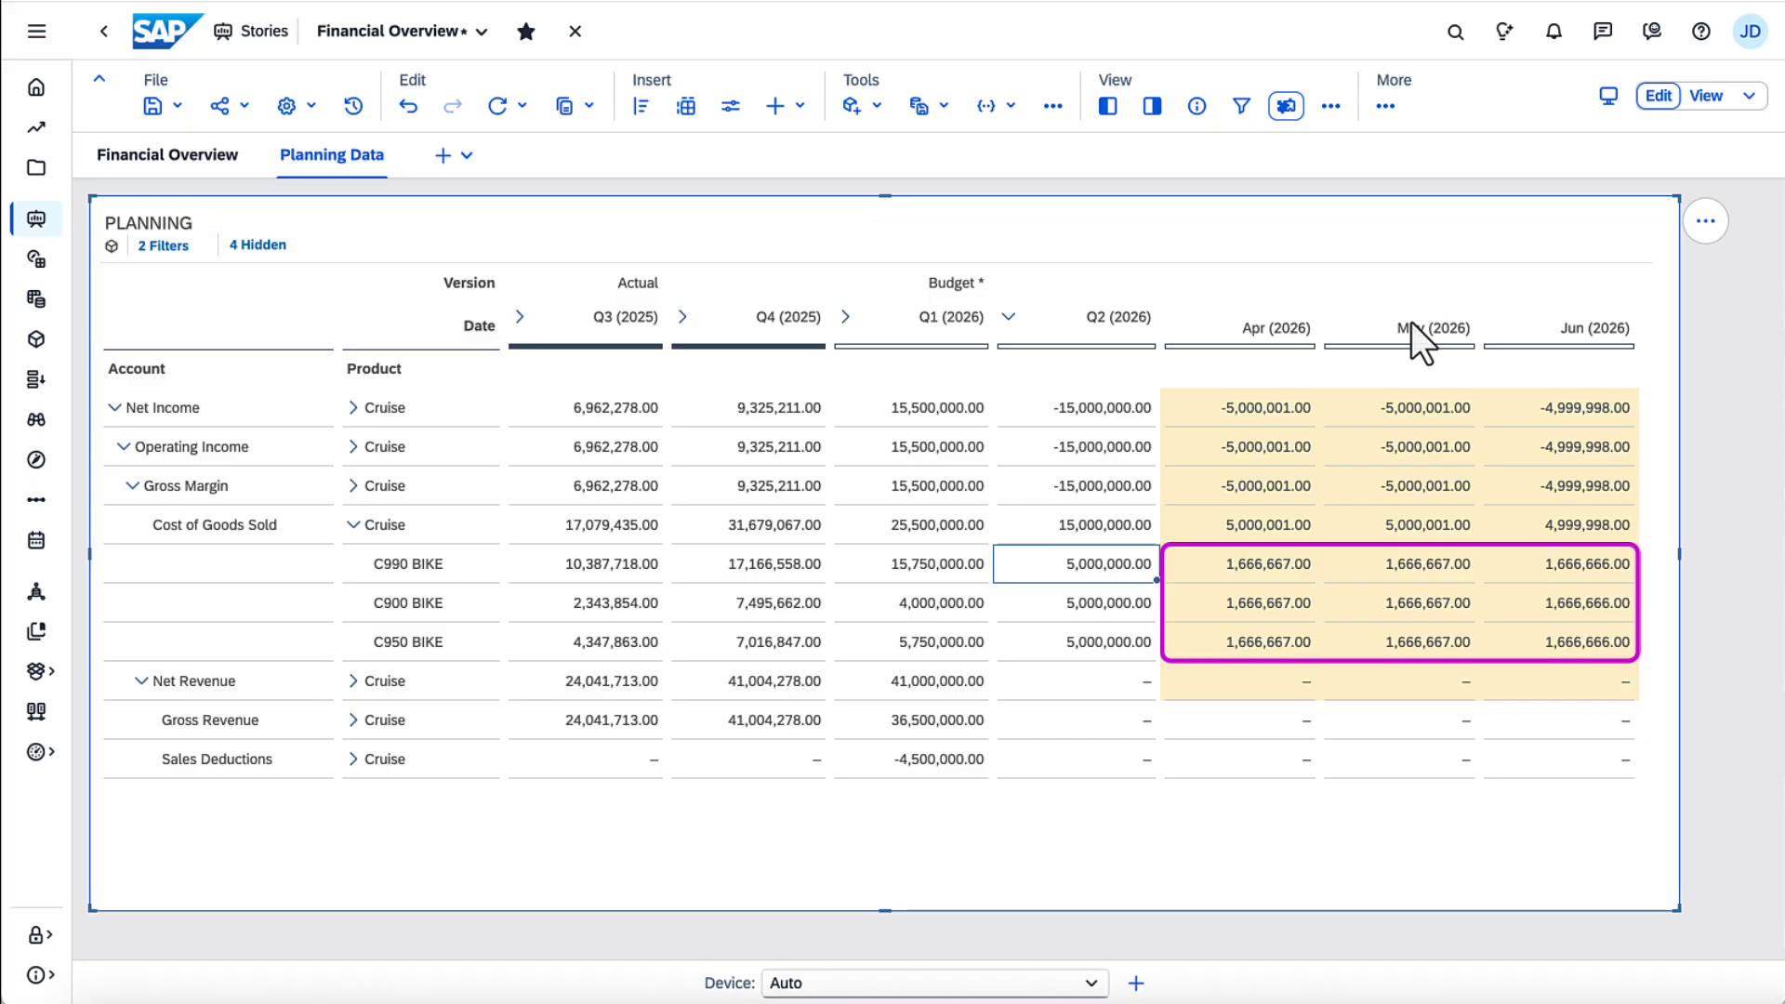
left_click(1106, 516)
left_click(1081, 530)
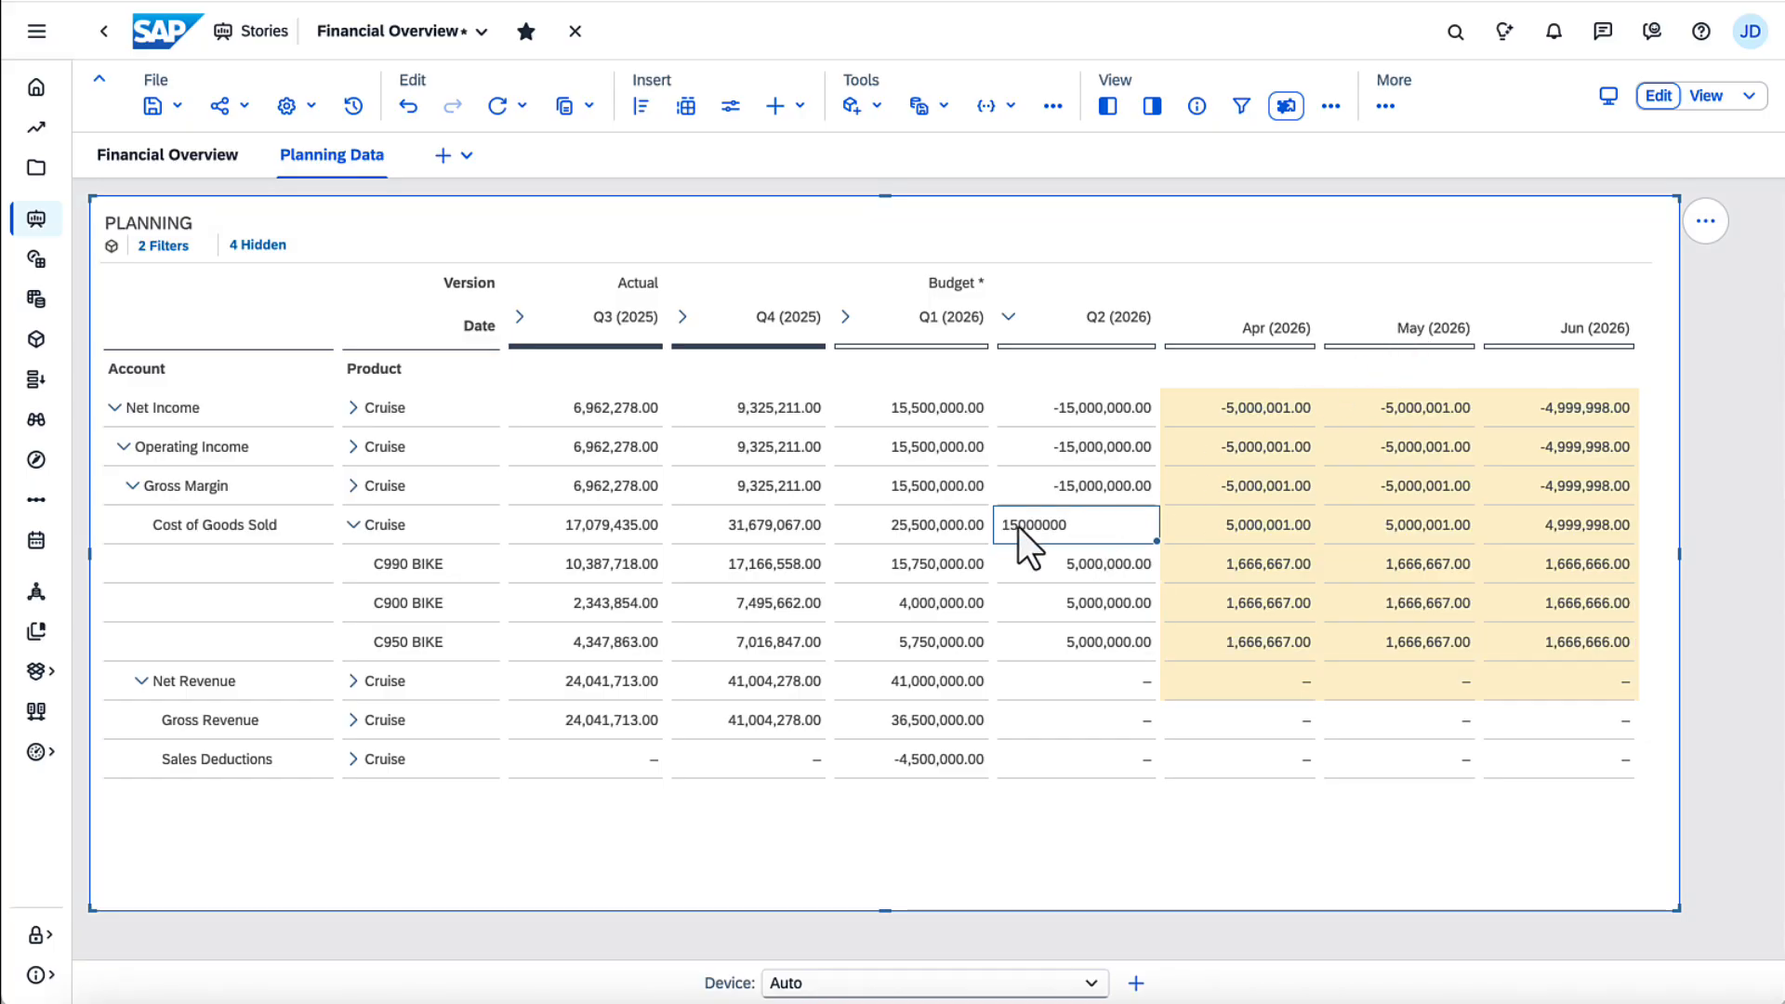
type("12000000")
key("Return")
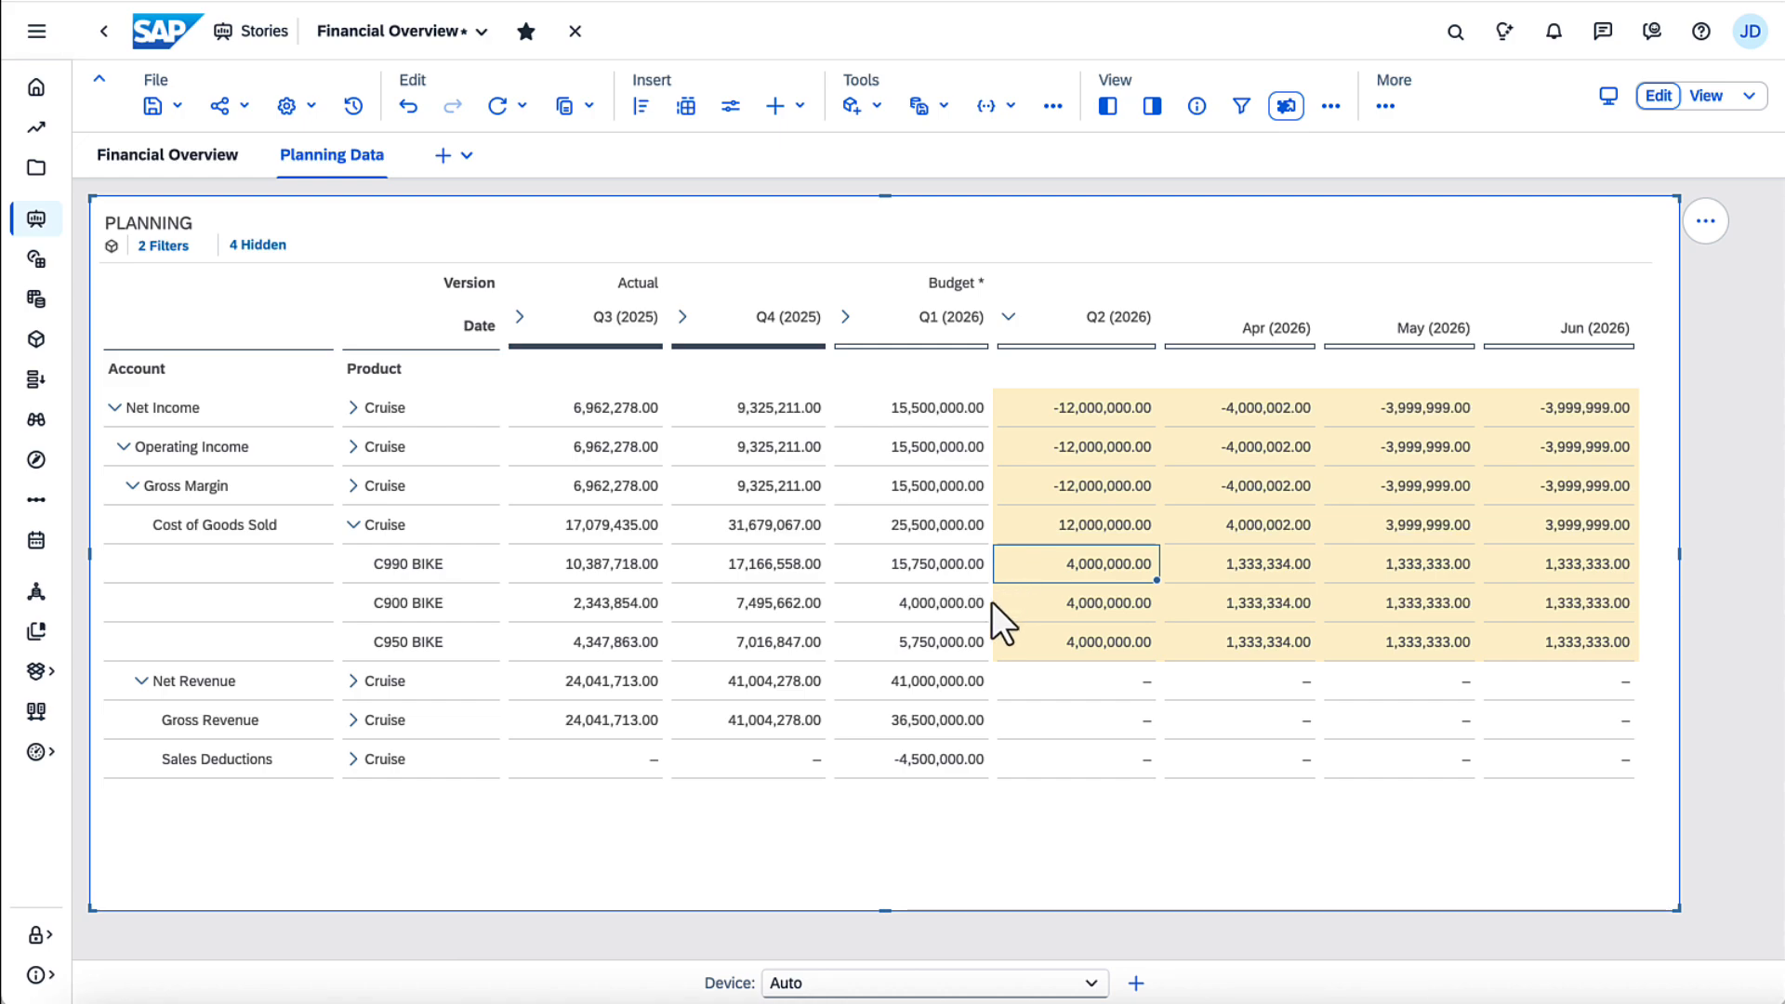
Step: Copy the Budget Q1 (2026) Gross Revenue for Cruise into the Budget Q2 (2026) cell of the same row
left_click(939, 721)
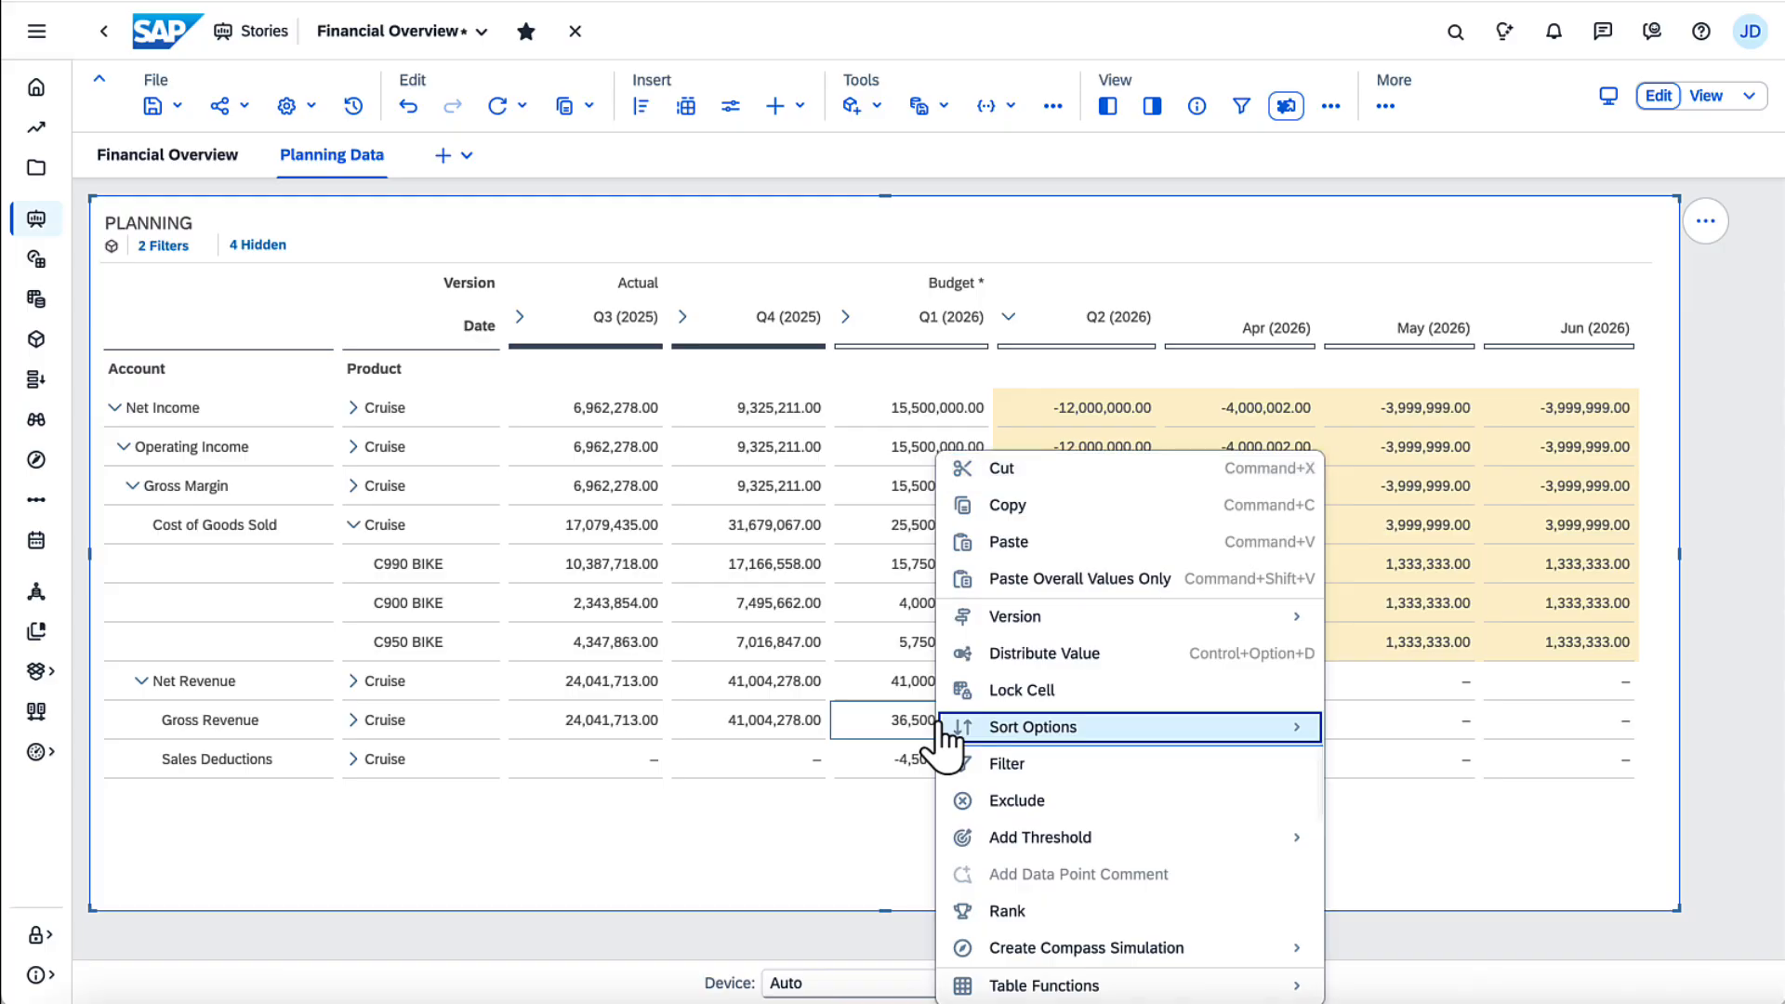
left_click(1060, 506)
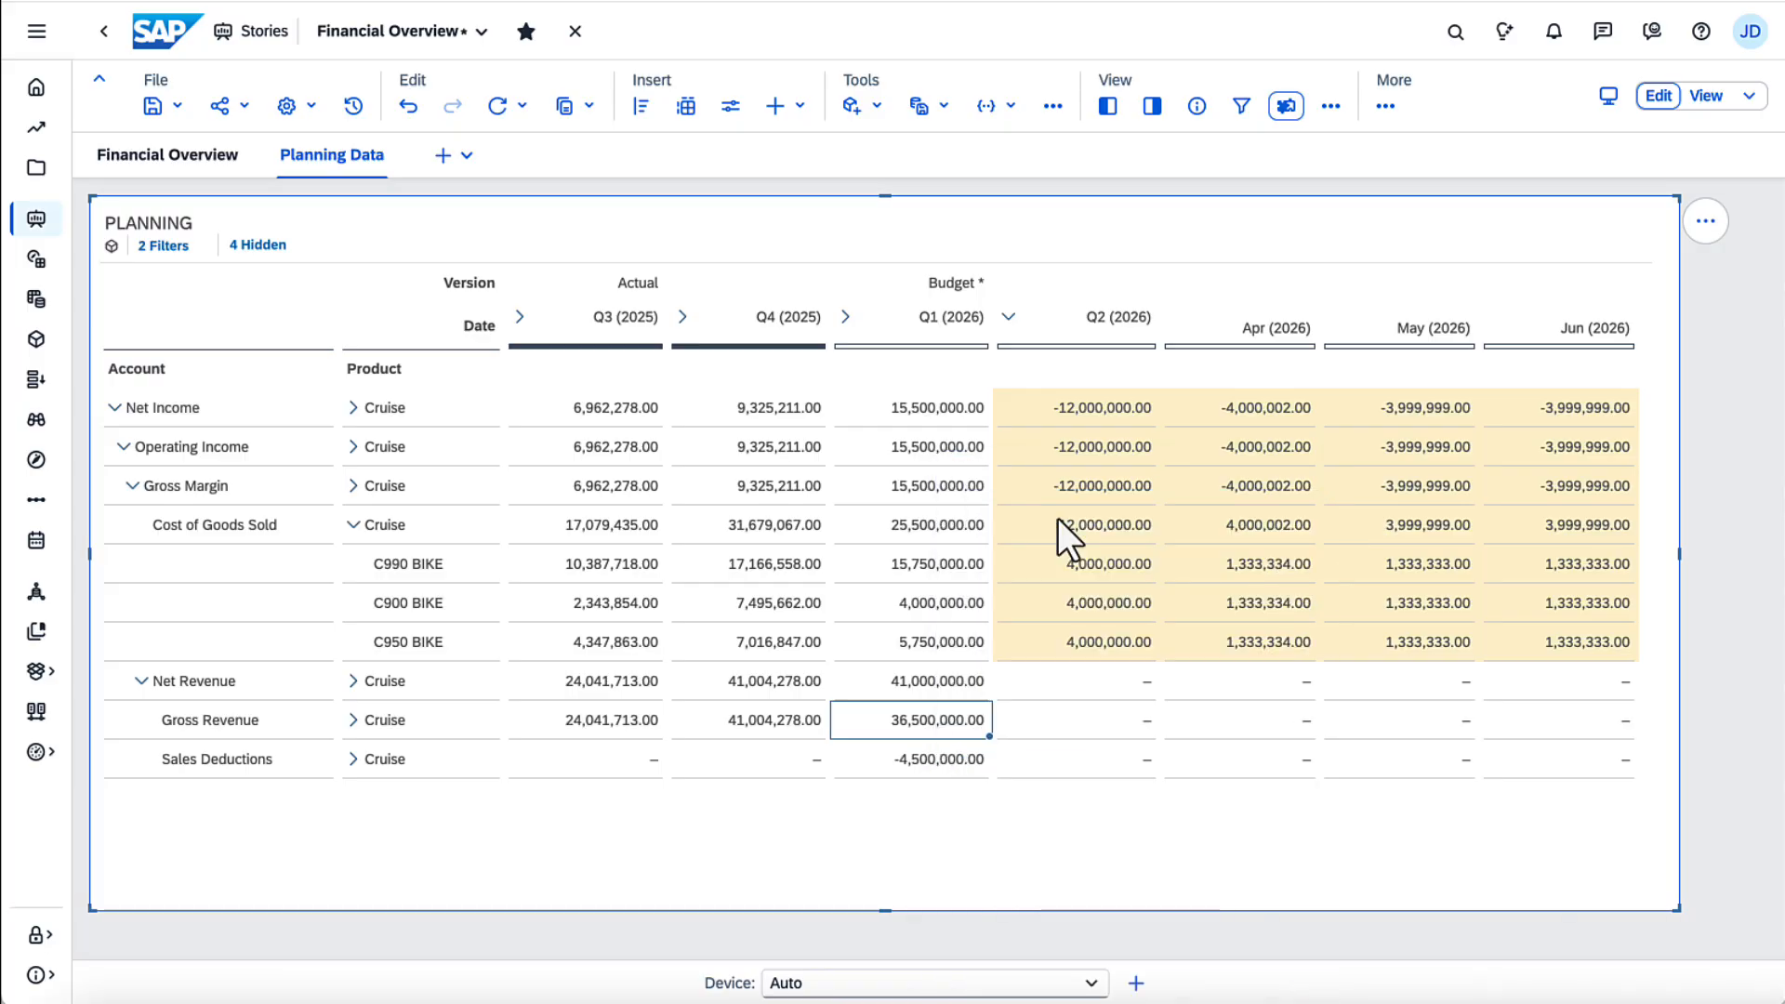
right_click(1101, 727)
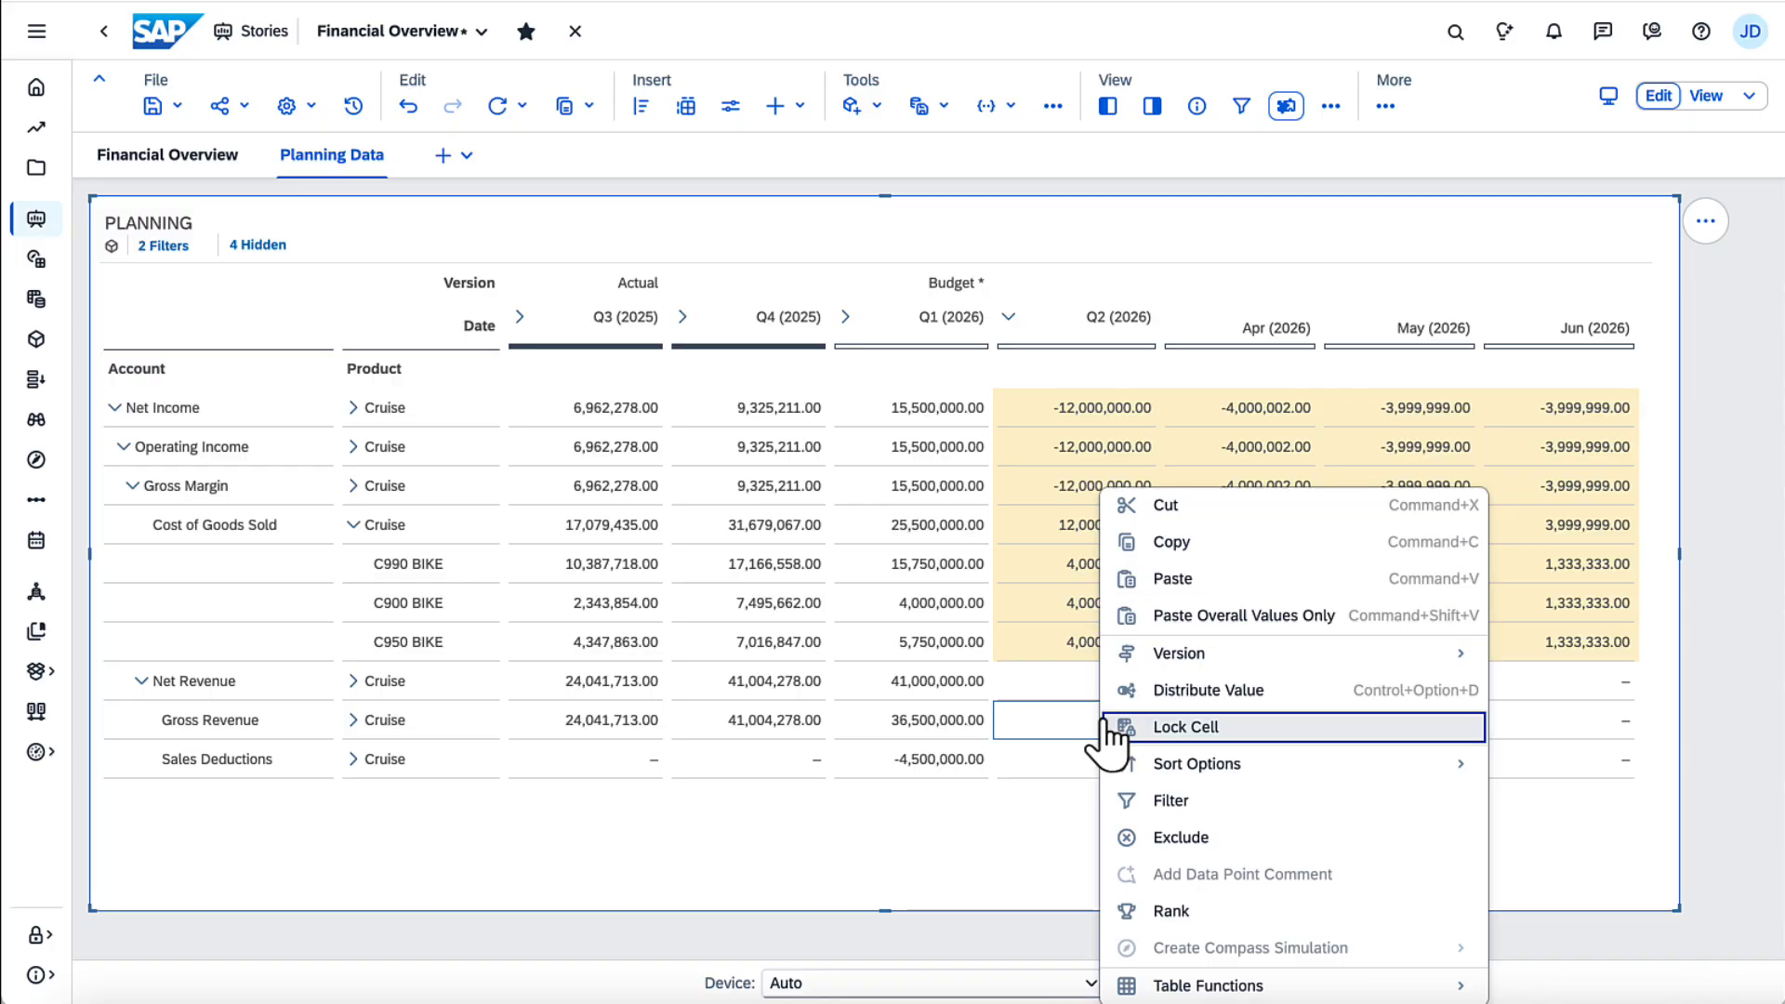
left_click(1153, 584)
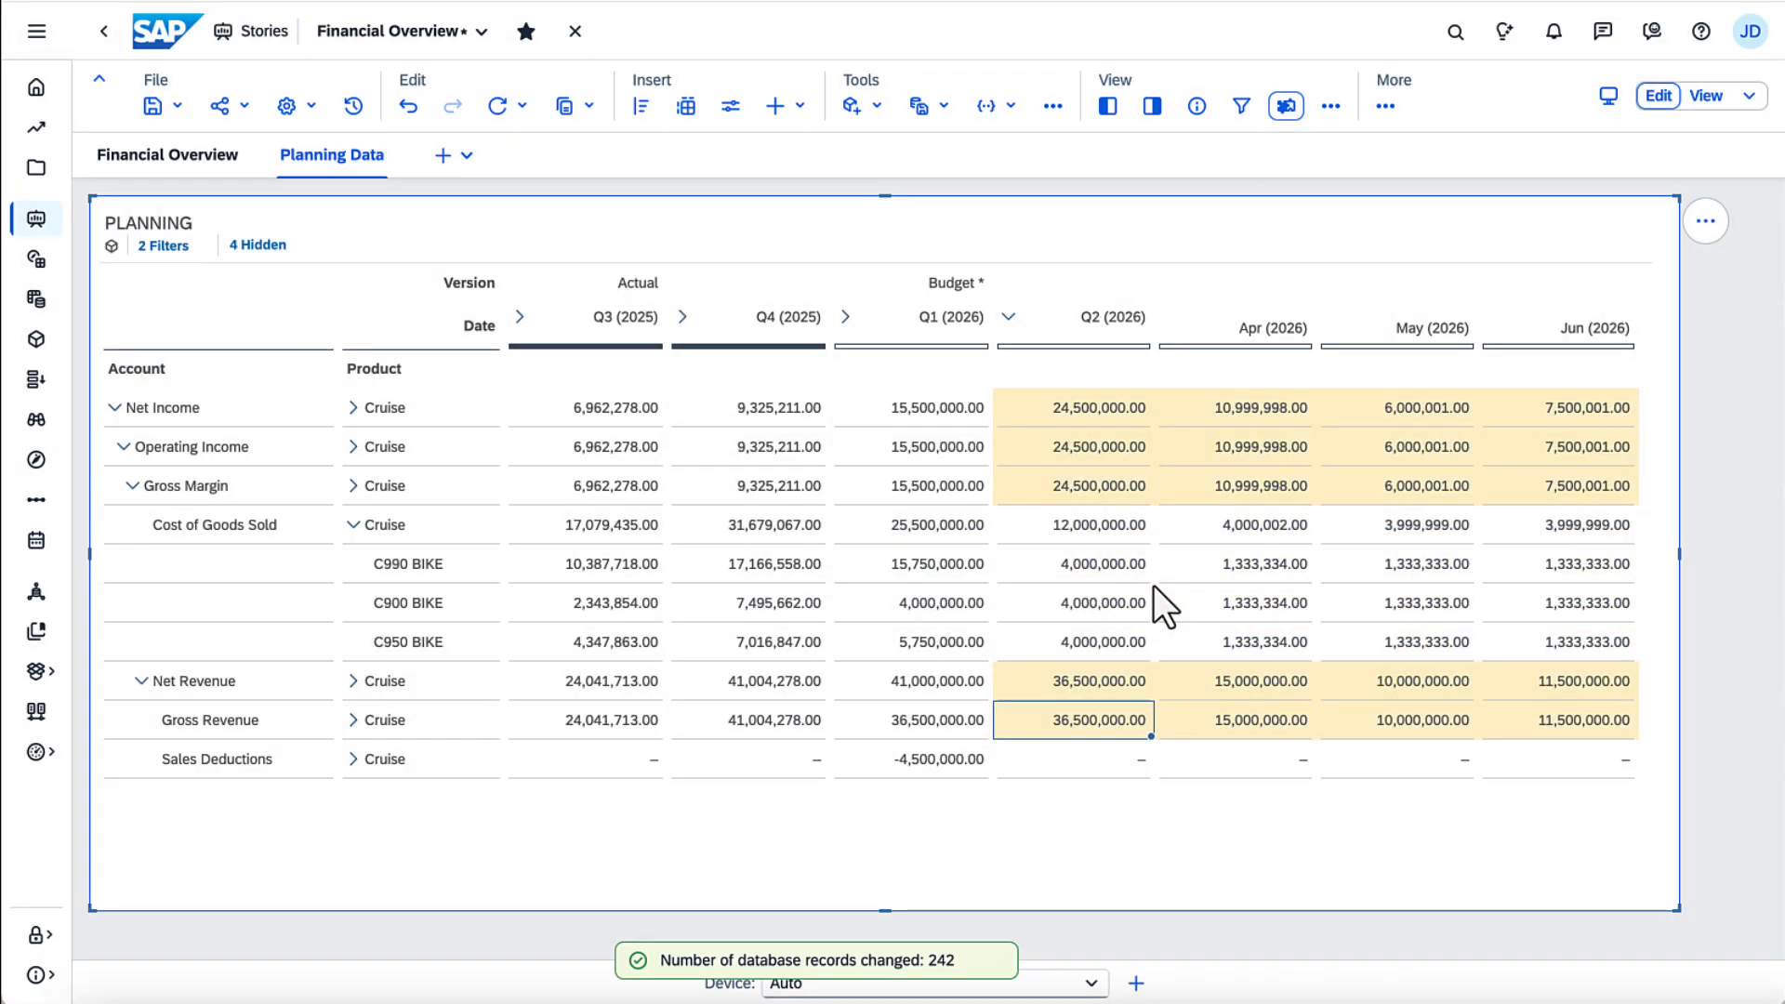
Step: Start Distribute Value on the Budget Q2 (2026) Gross Revenue for Cruise and choose to redistribute equally among Date members one level below
right_click(1104, 735)
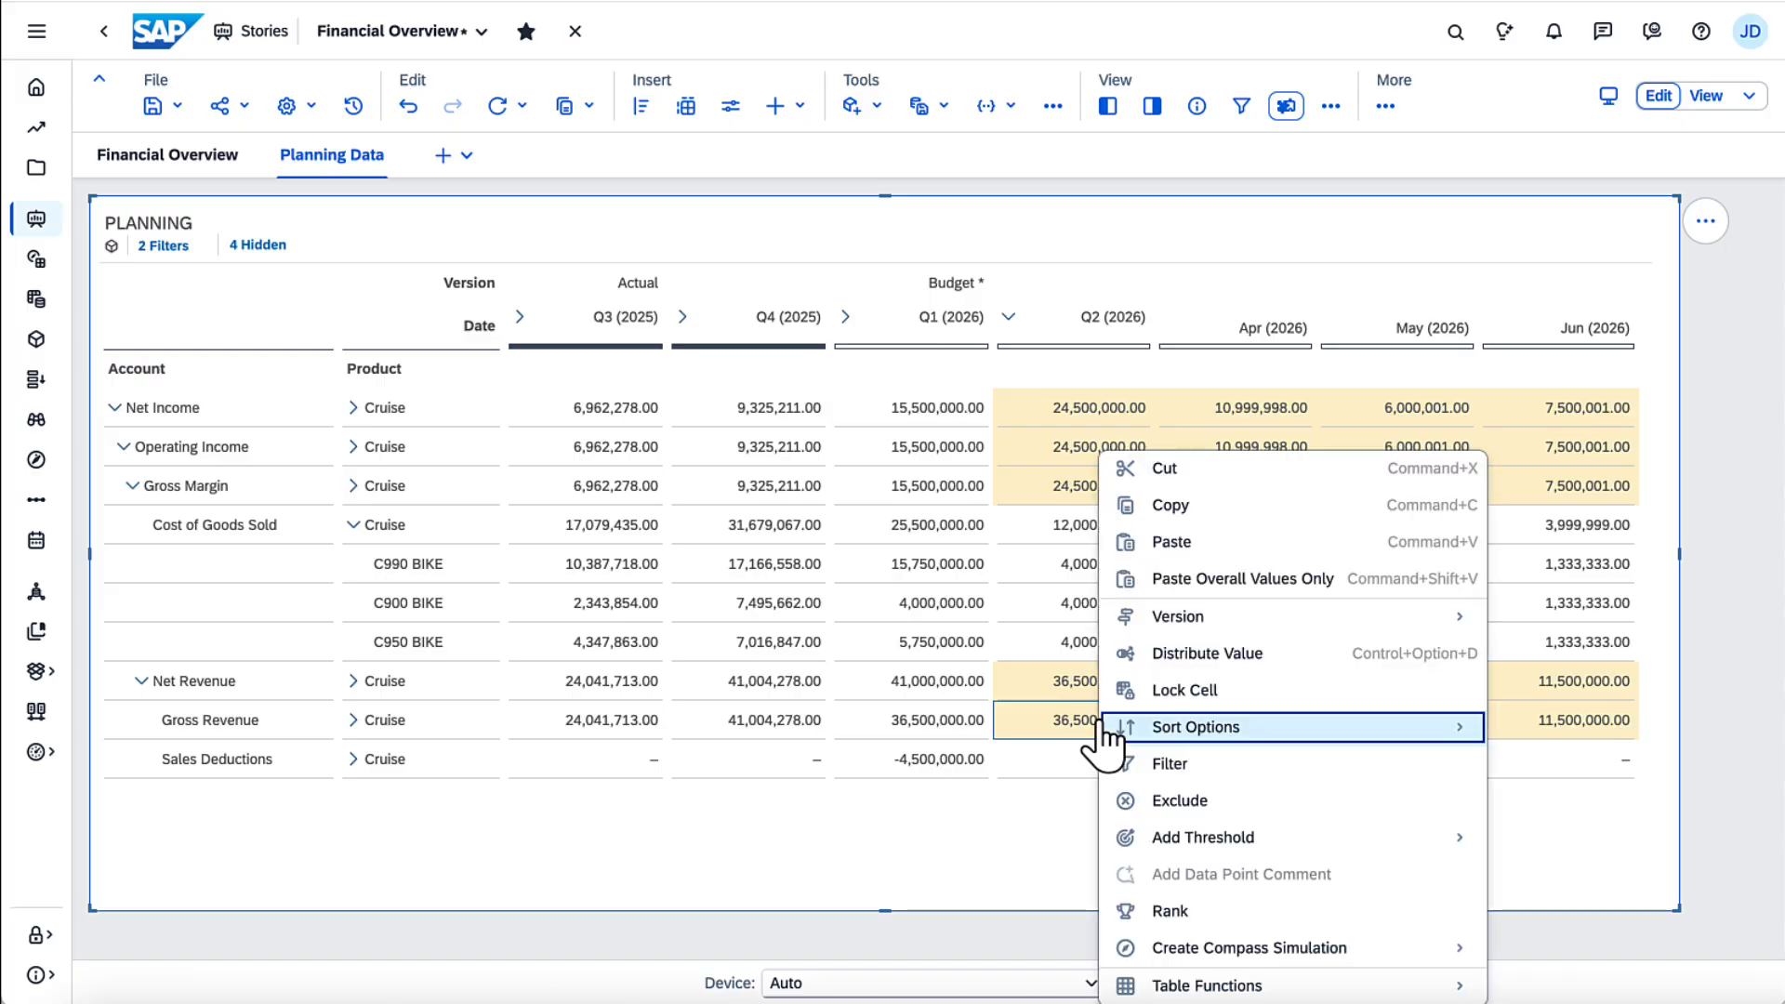
left_click(1179, 653)
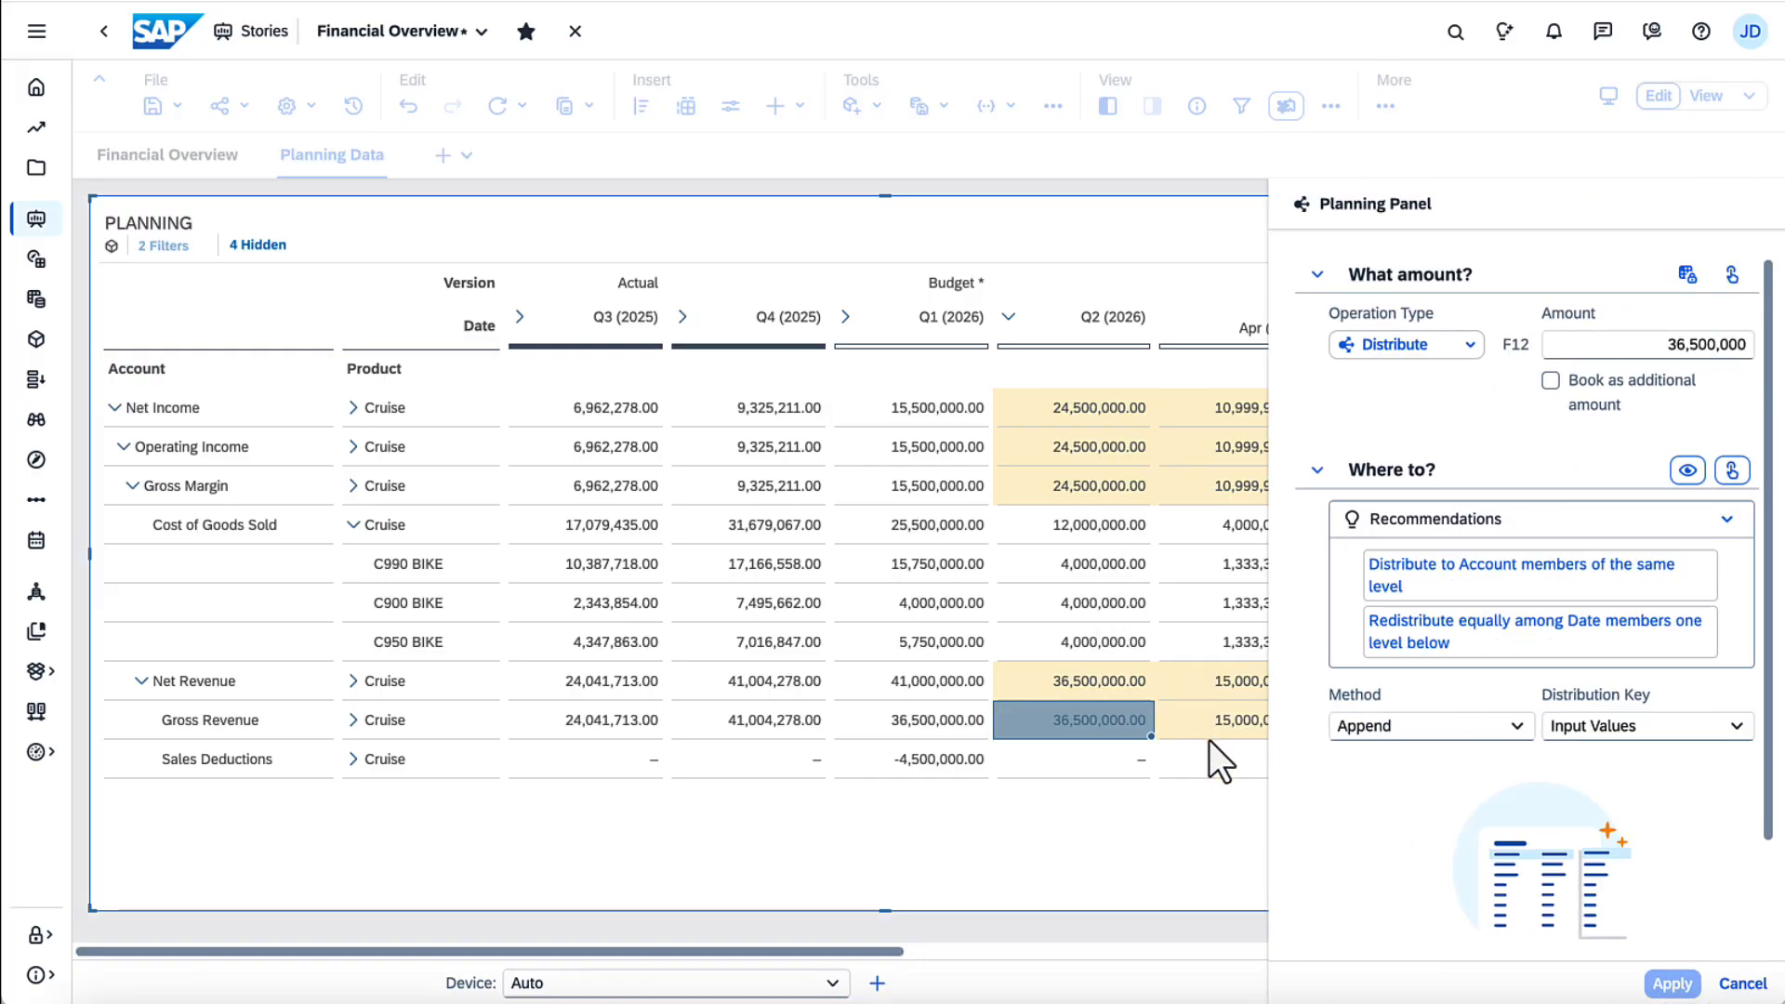
left_click(1247, 951)
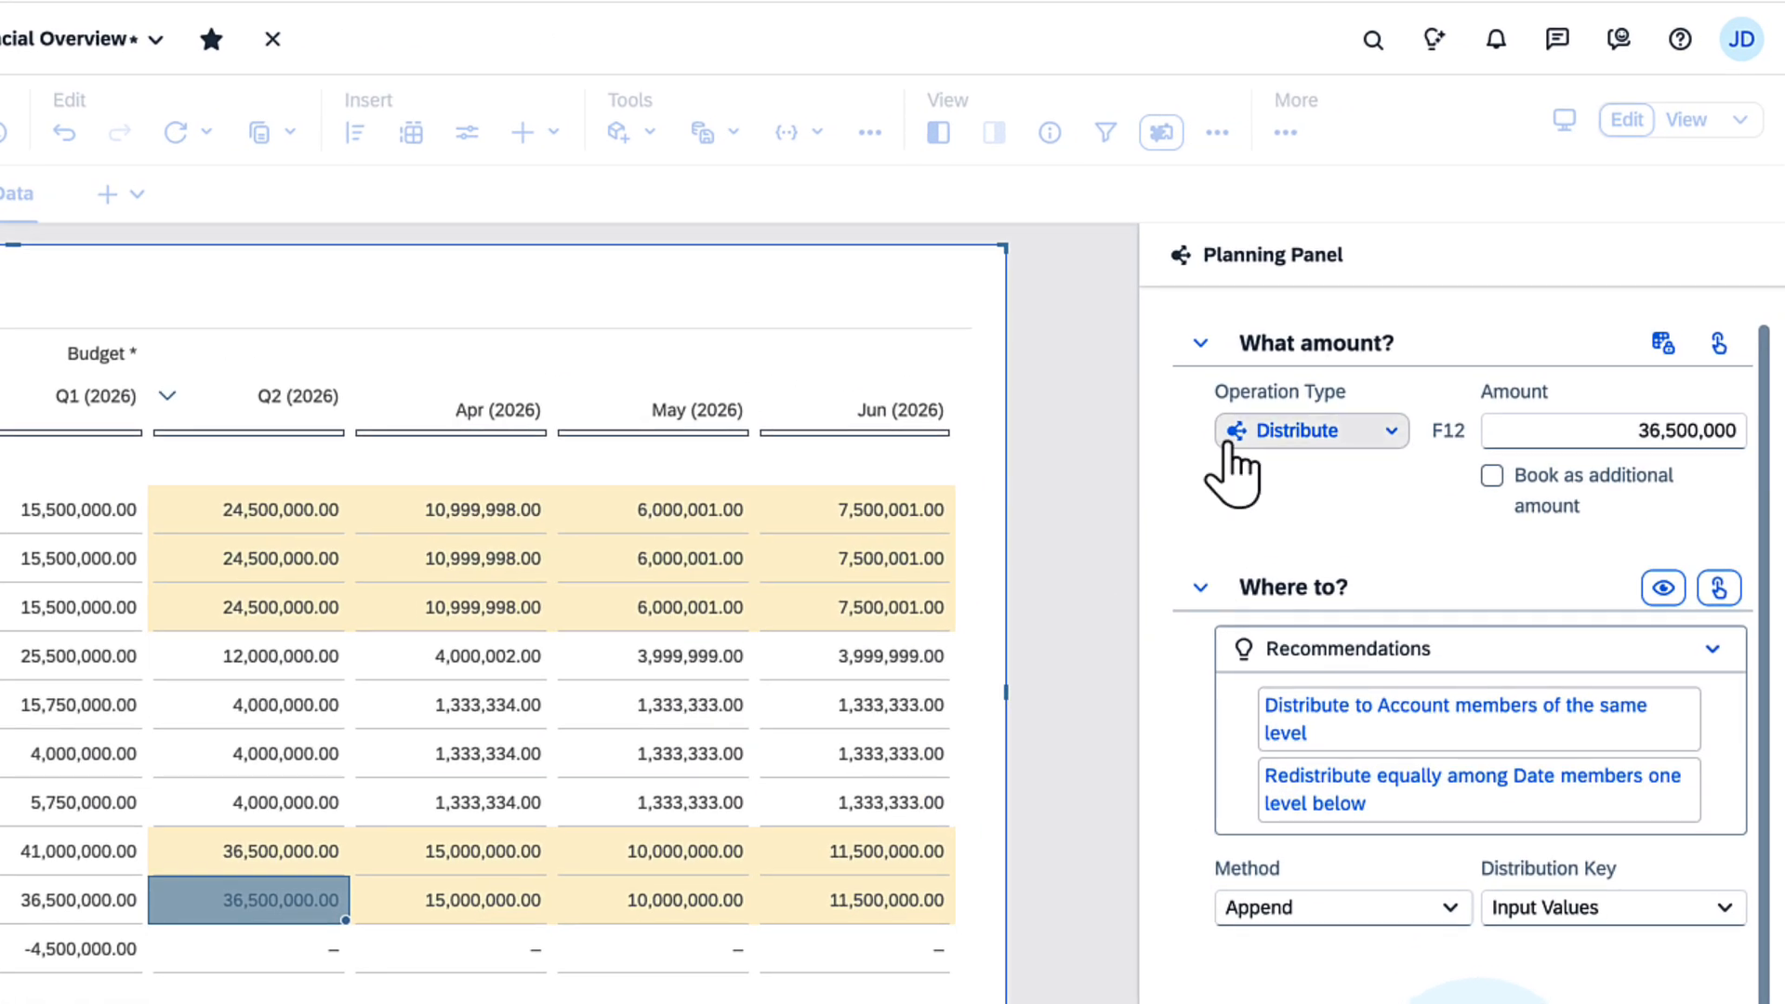
left_click(1237, 437)
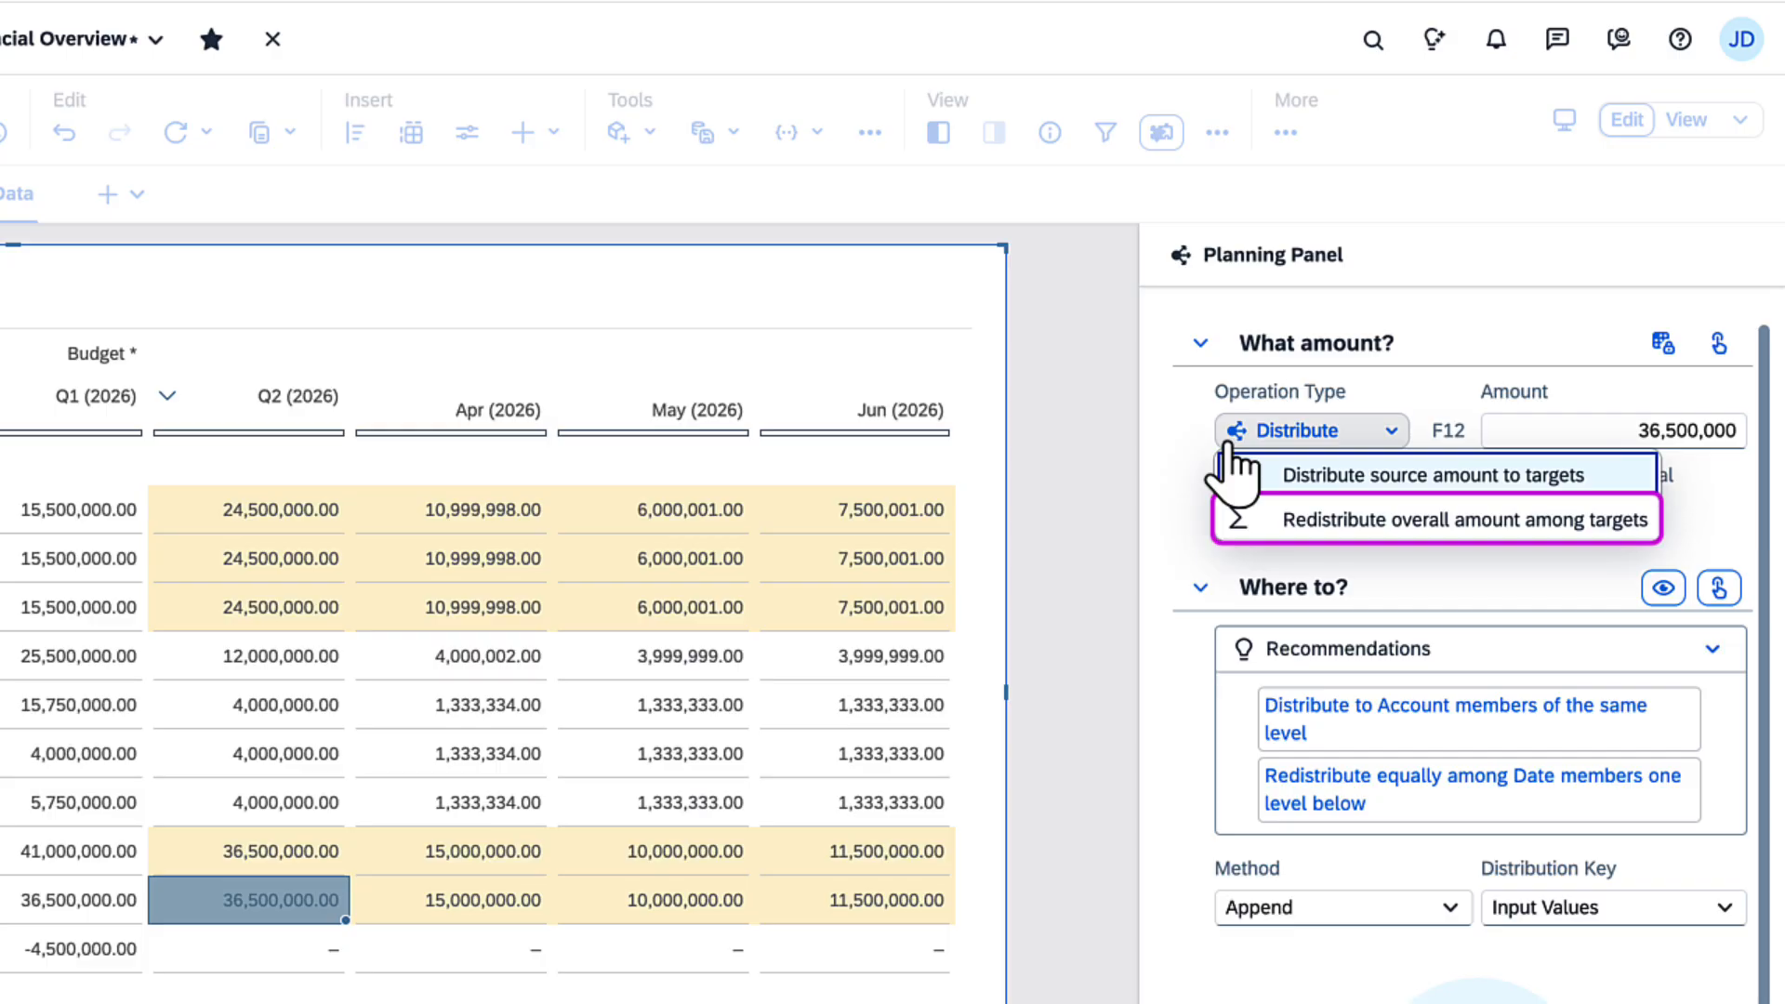
left_click(1237, 470)
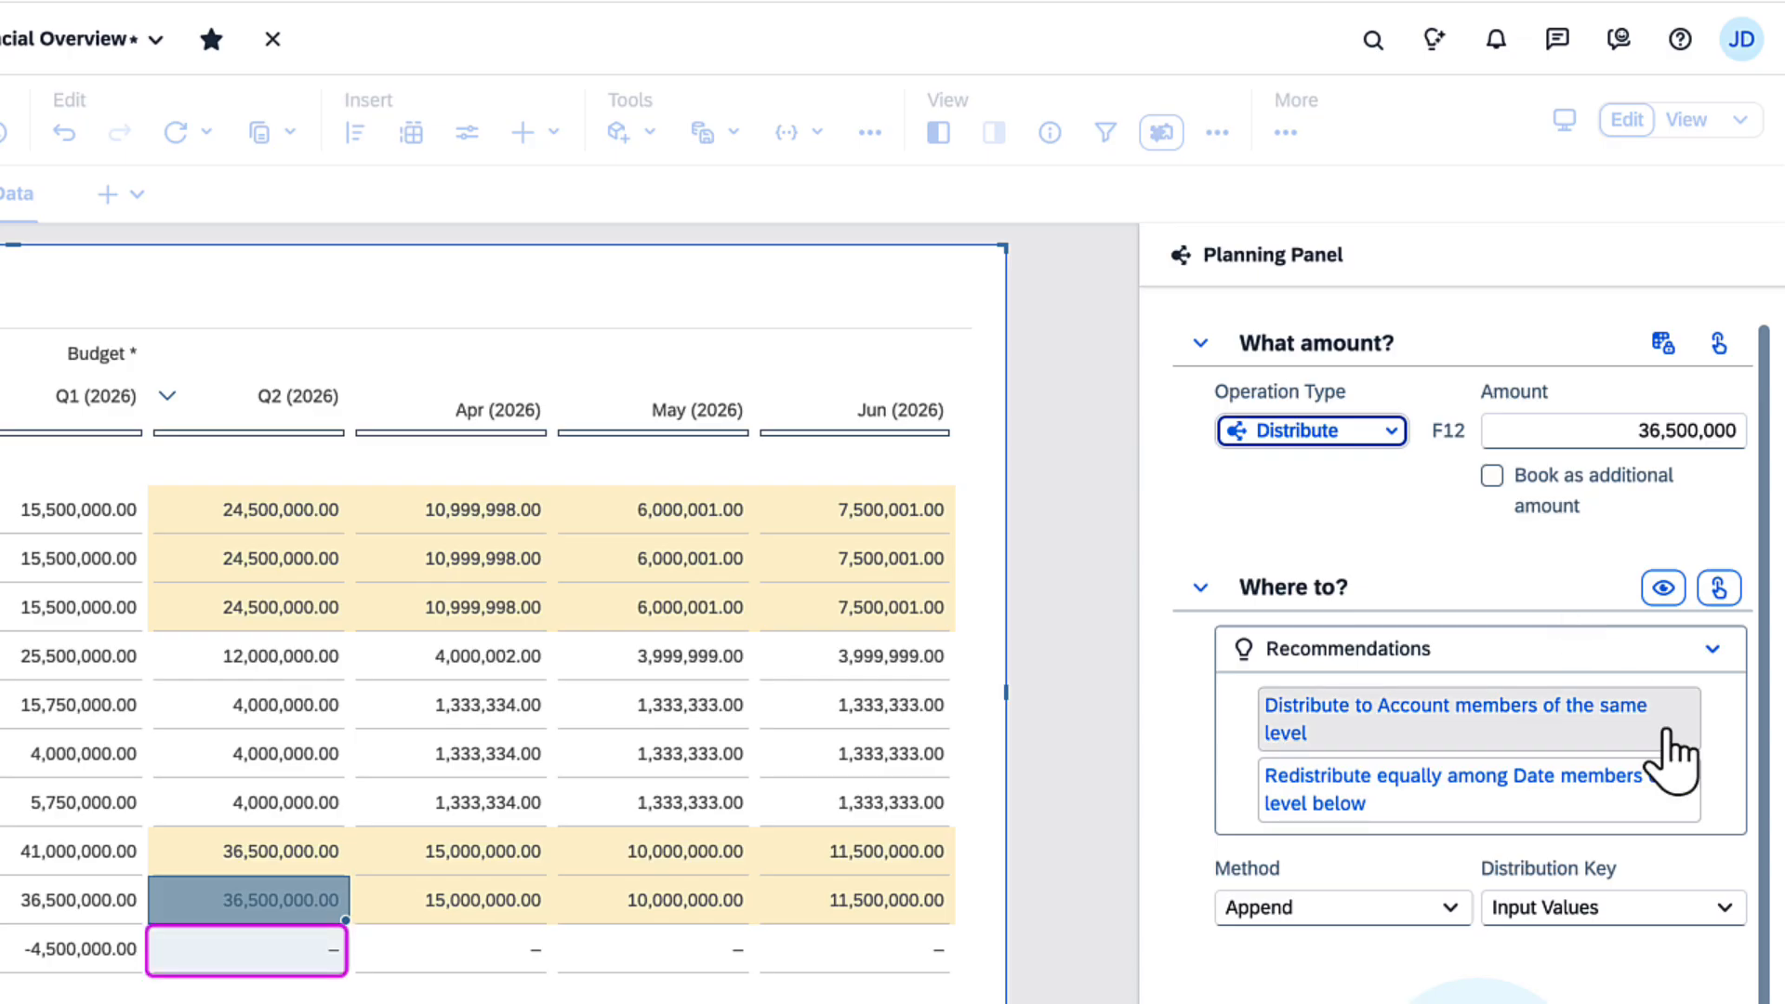
left_click(1671, 807)
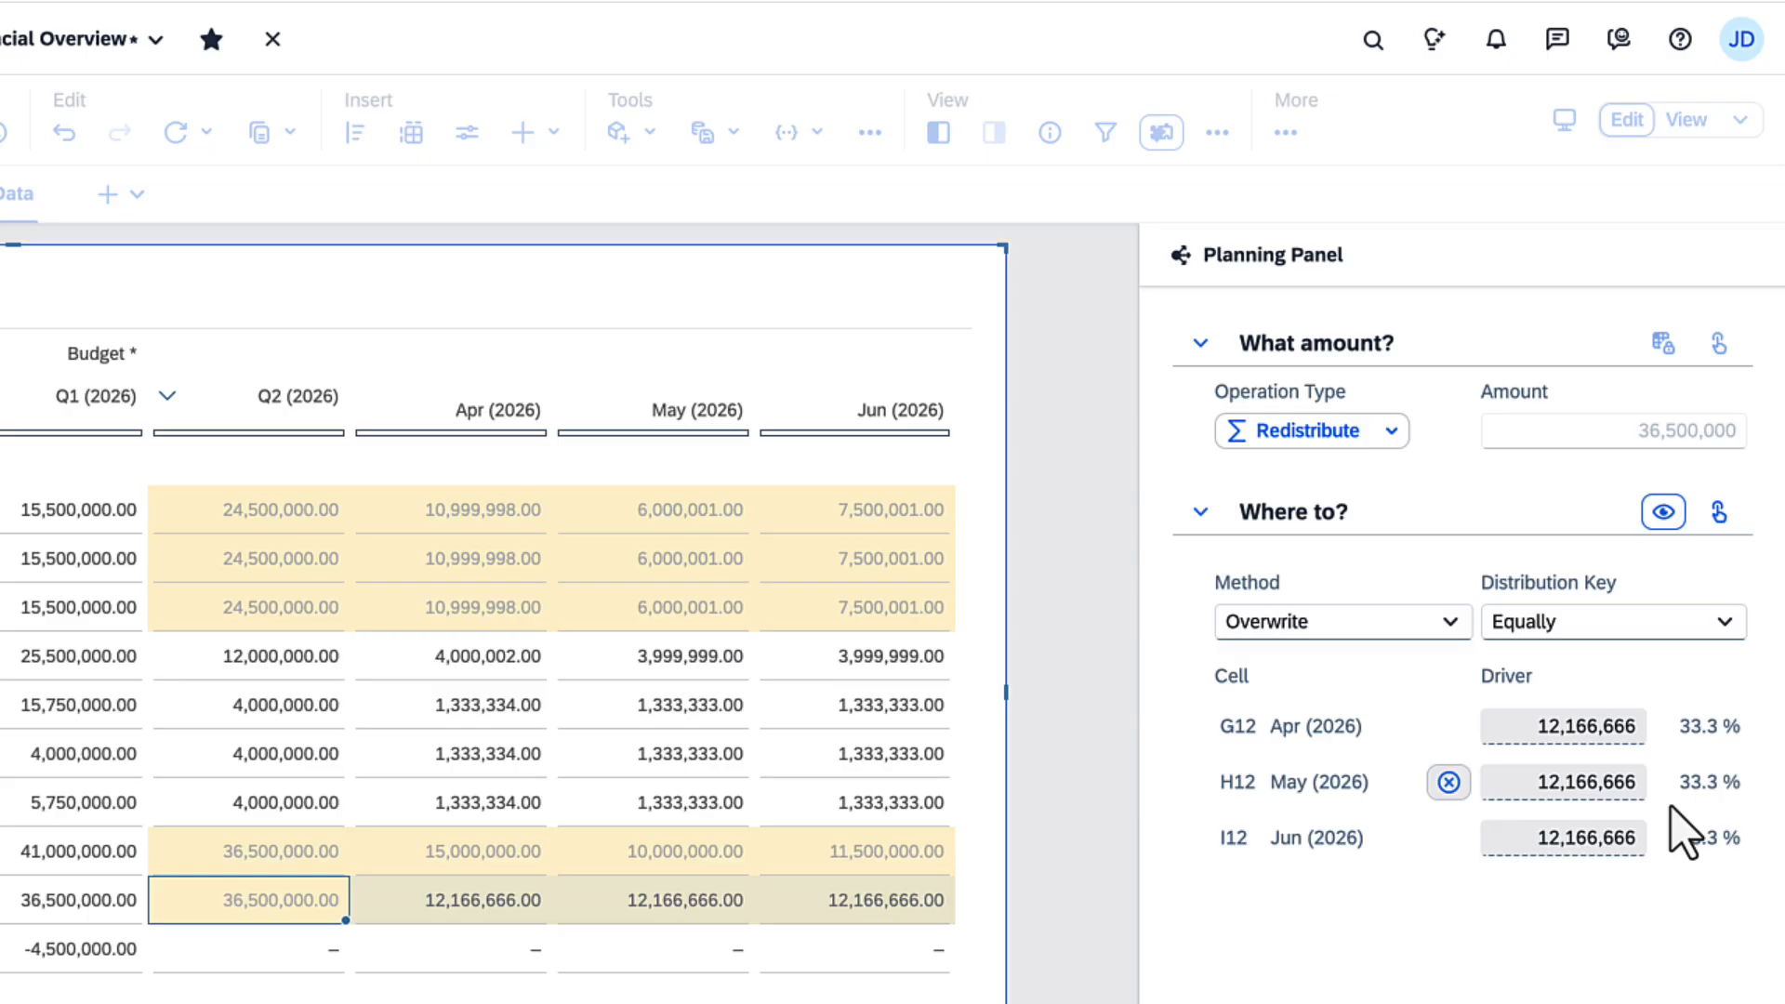
Step: Keep Overwrite as the redistribution method and set the distribution key to Input Weights
left_click(1449, 622)
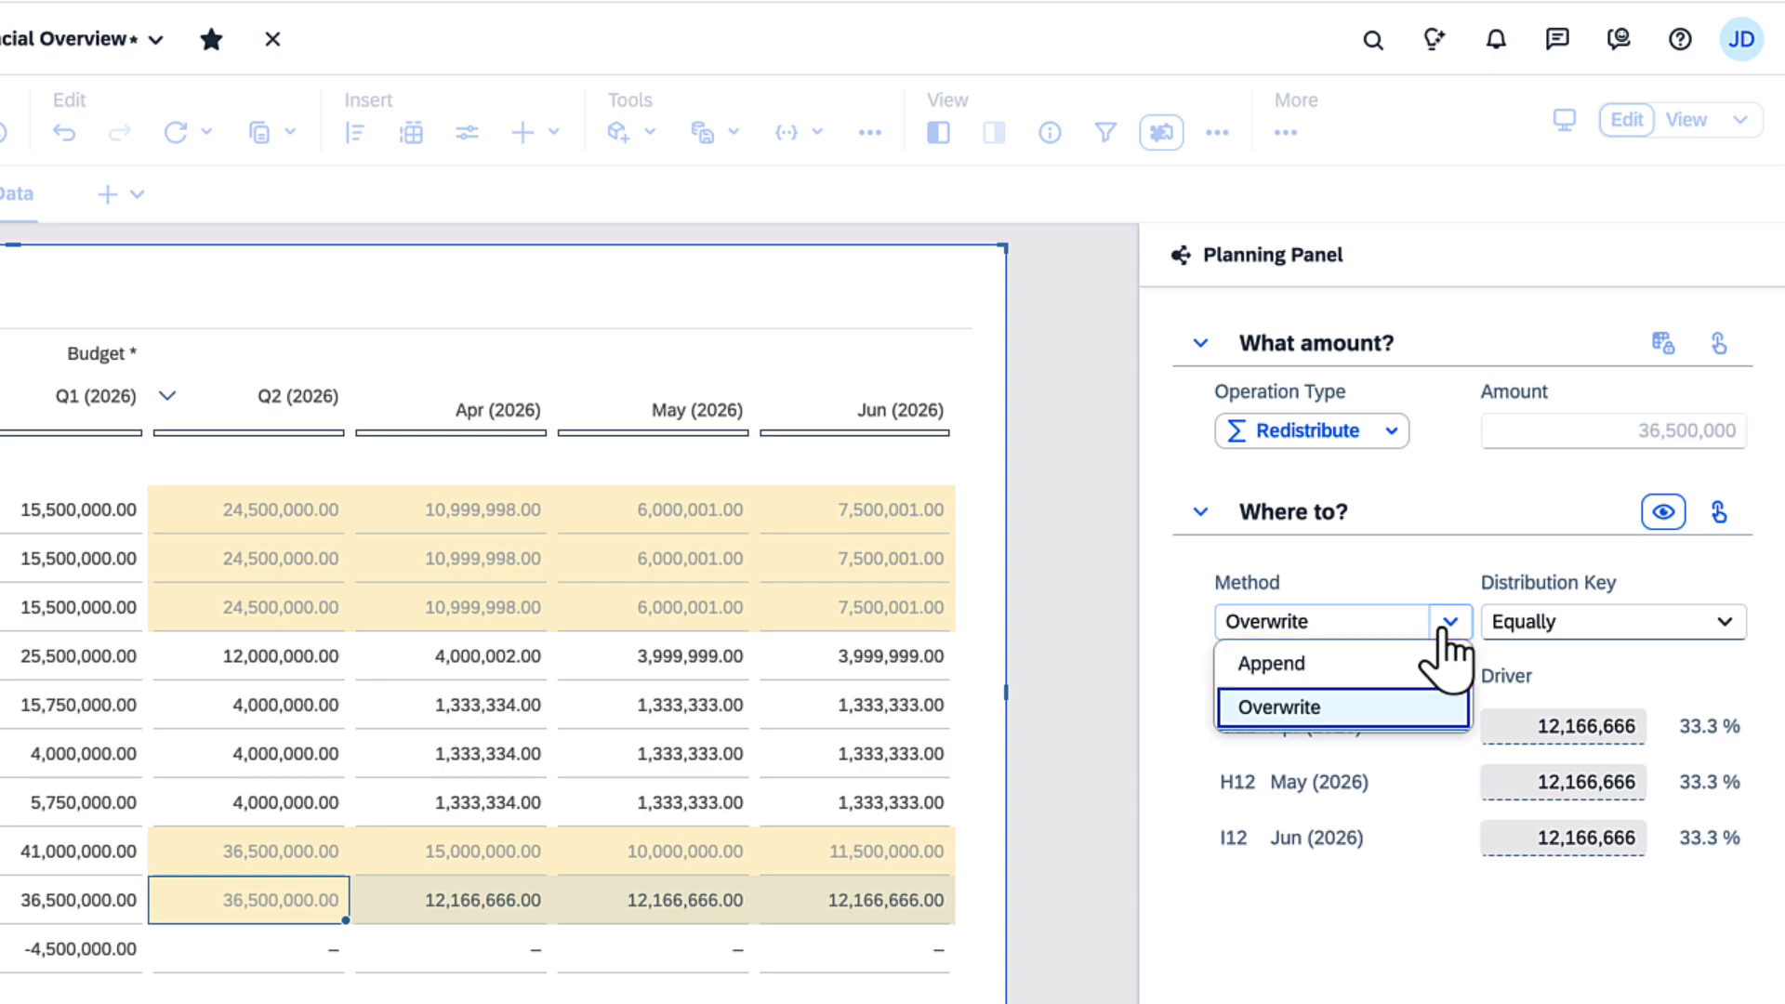
left_click(1399, 711)
left_click(1722, 651)
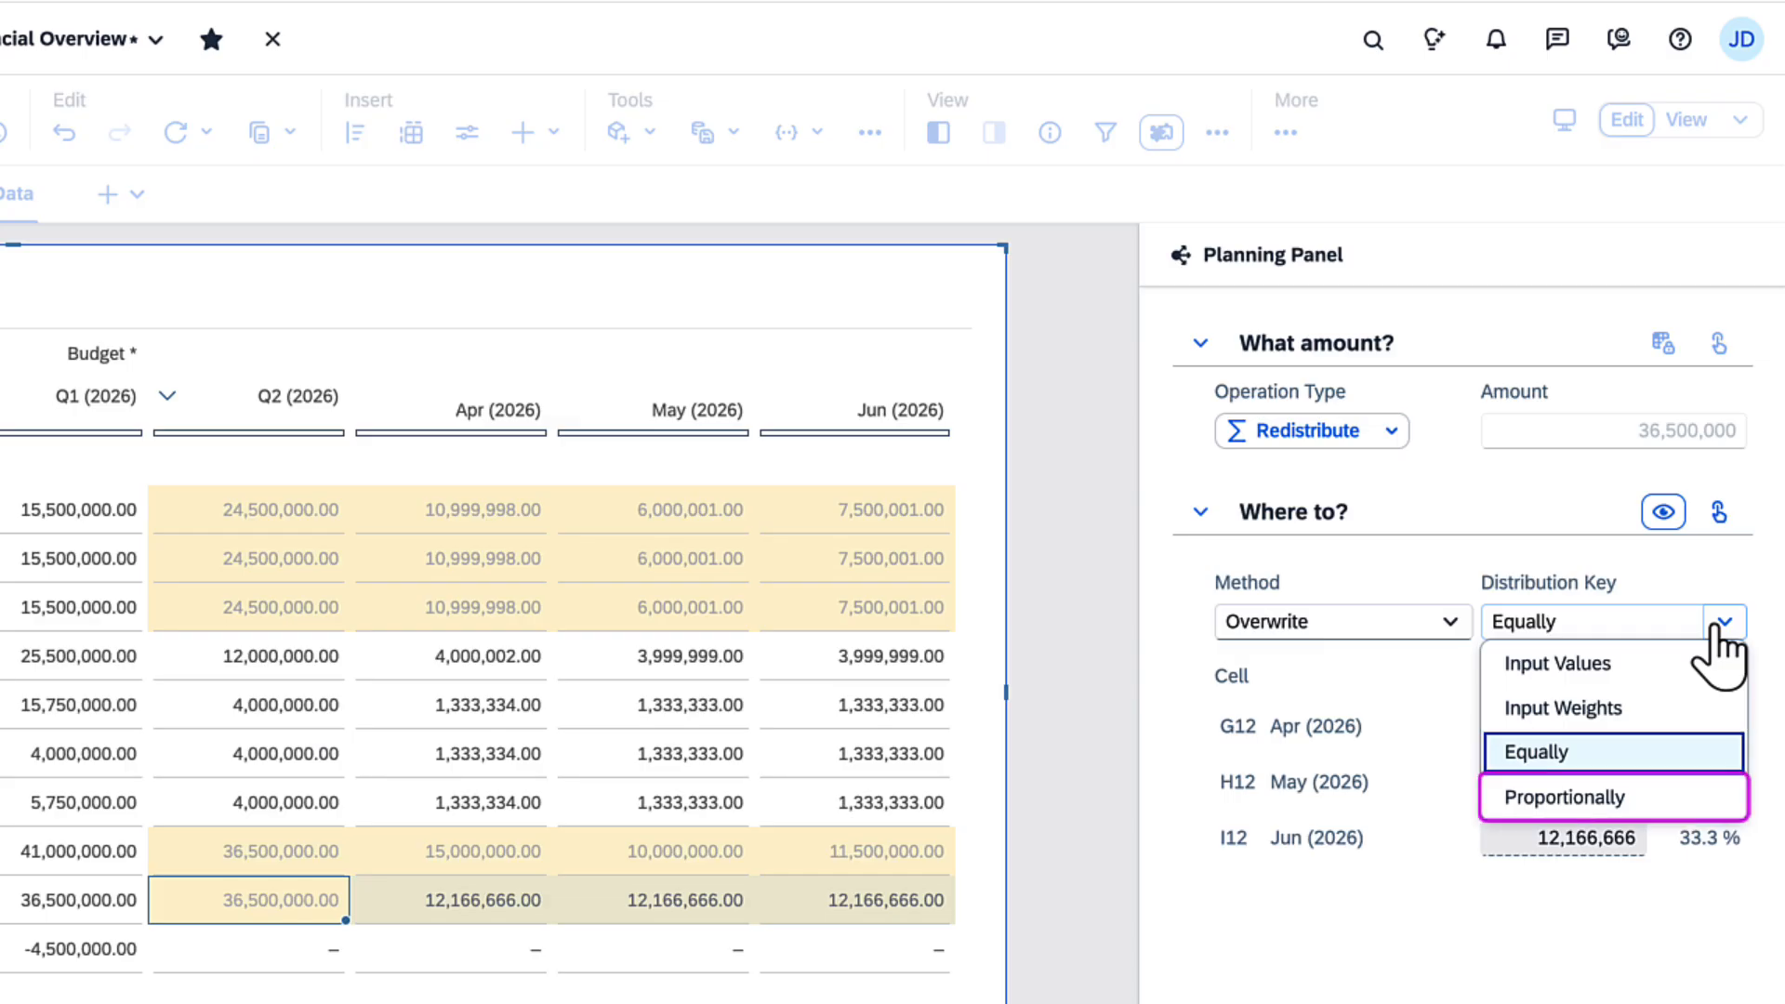
left_click(1690, 709)
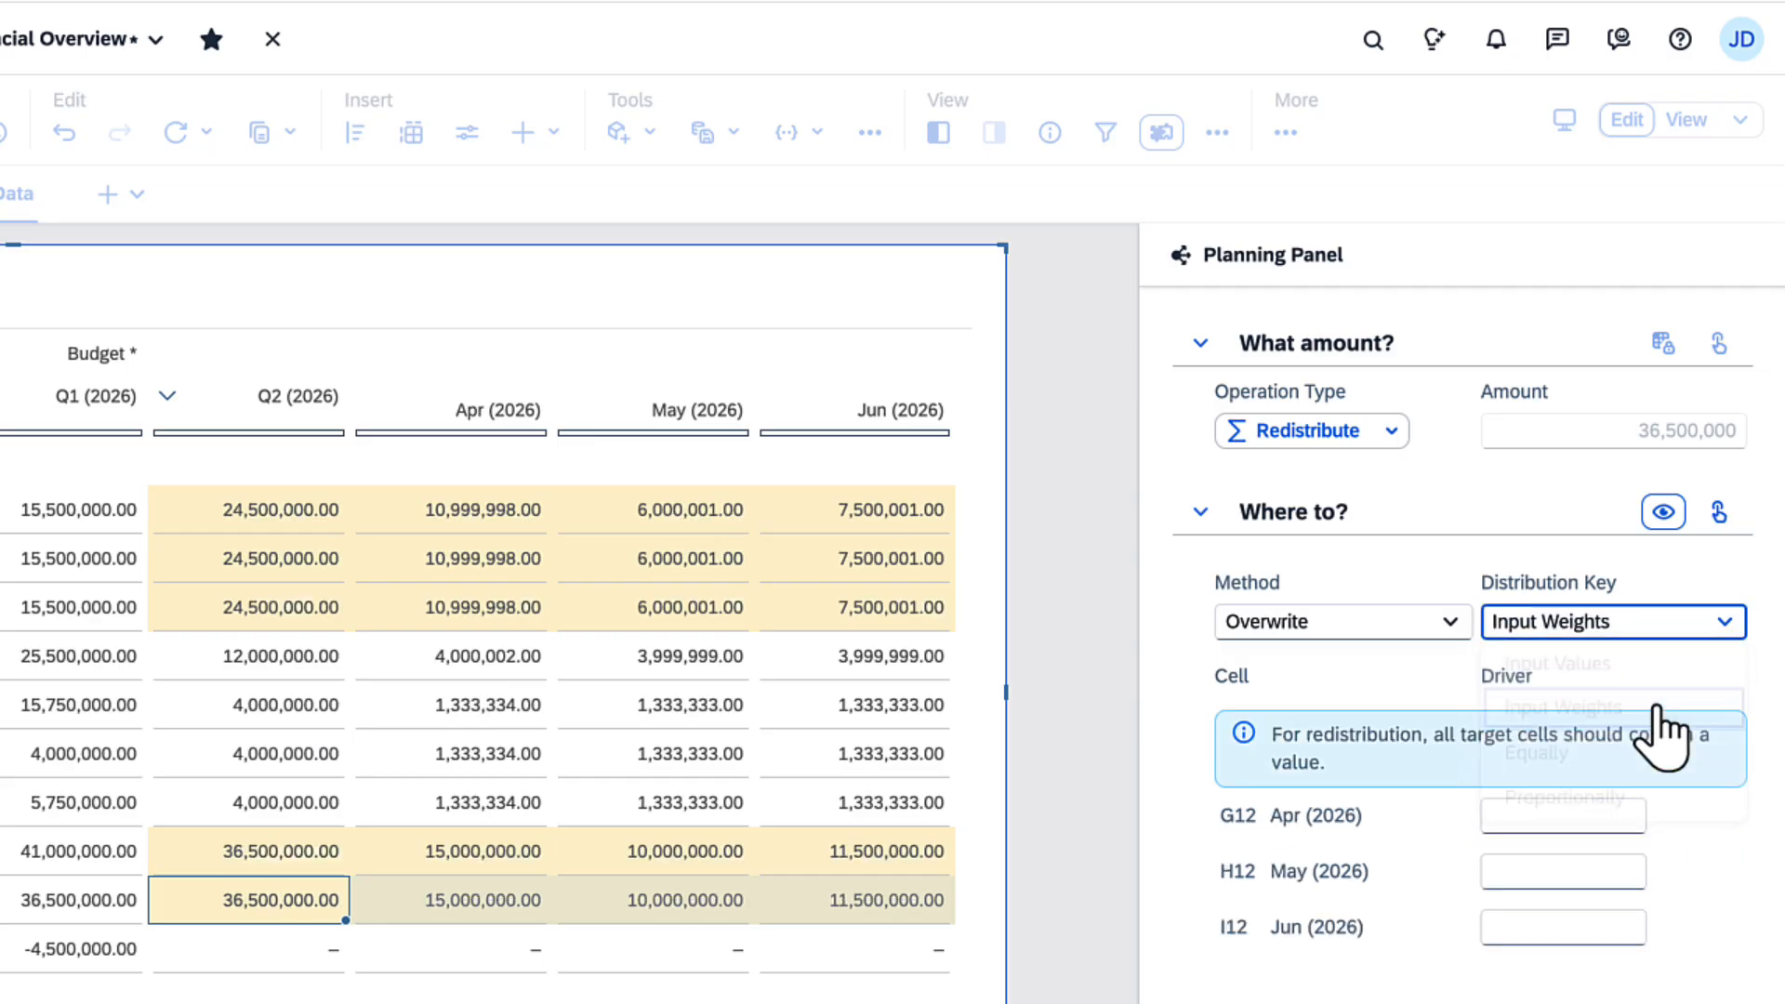
Step: Weight the Gross Revenue redistribution 1 for Apr (2026), 1 for May (2026) and 2 for Jun (2026), and apply it
left_click(1601, 815)
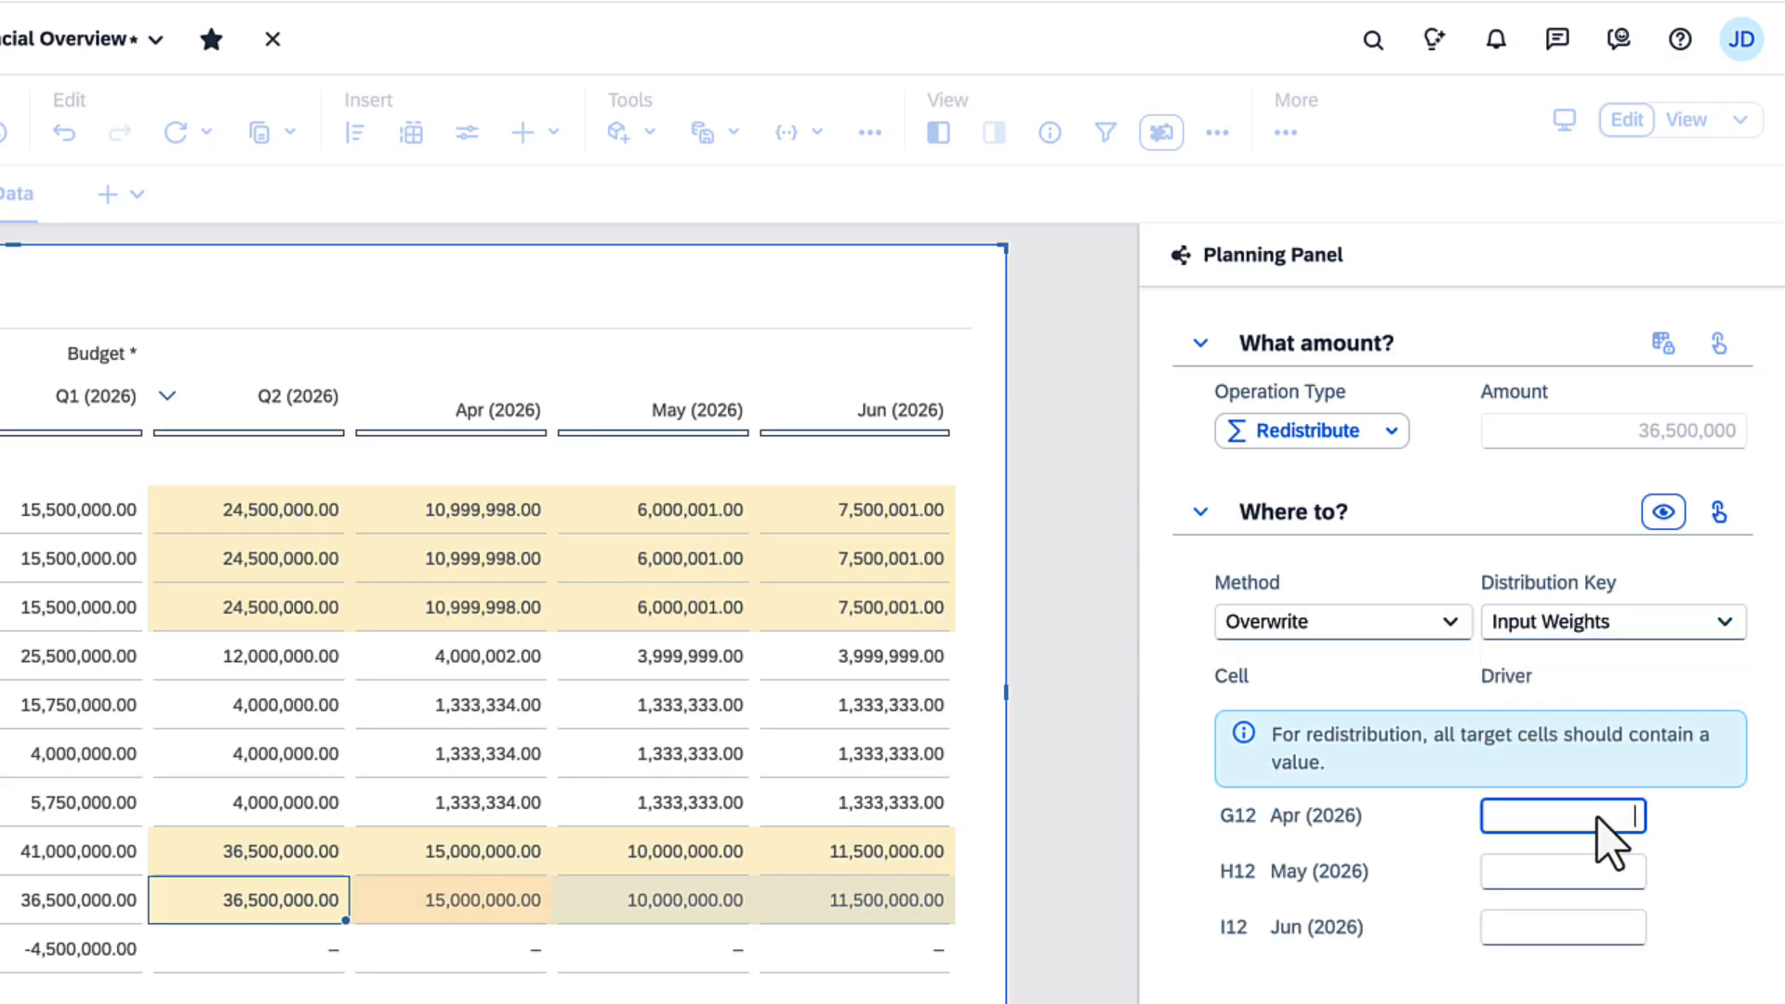
type("1")
left_click(1599, 871)
type("1")
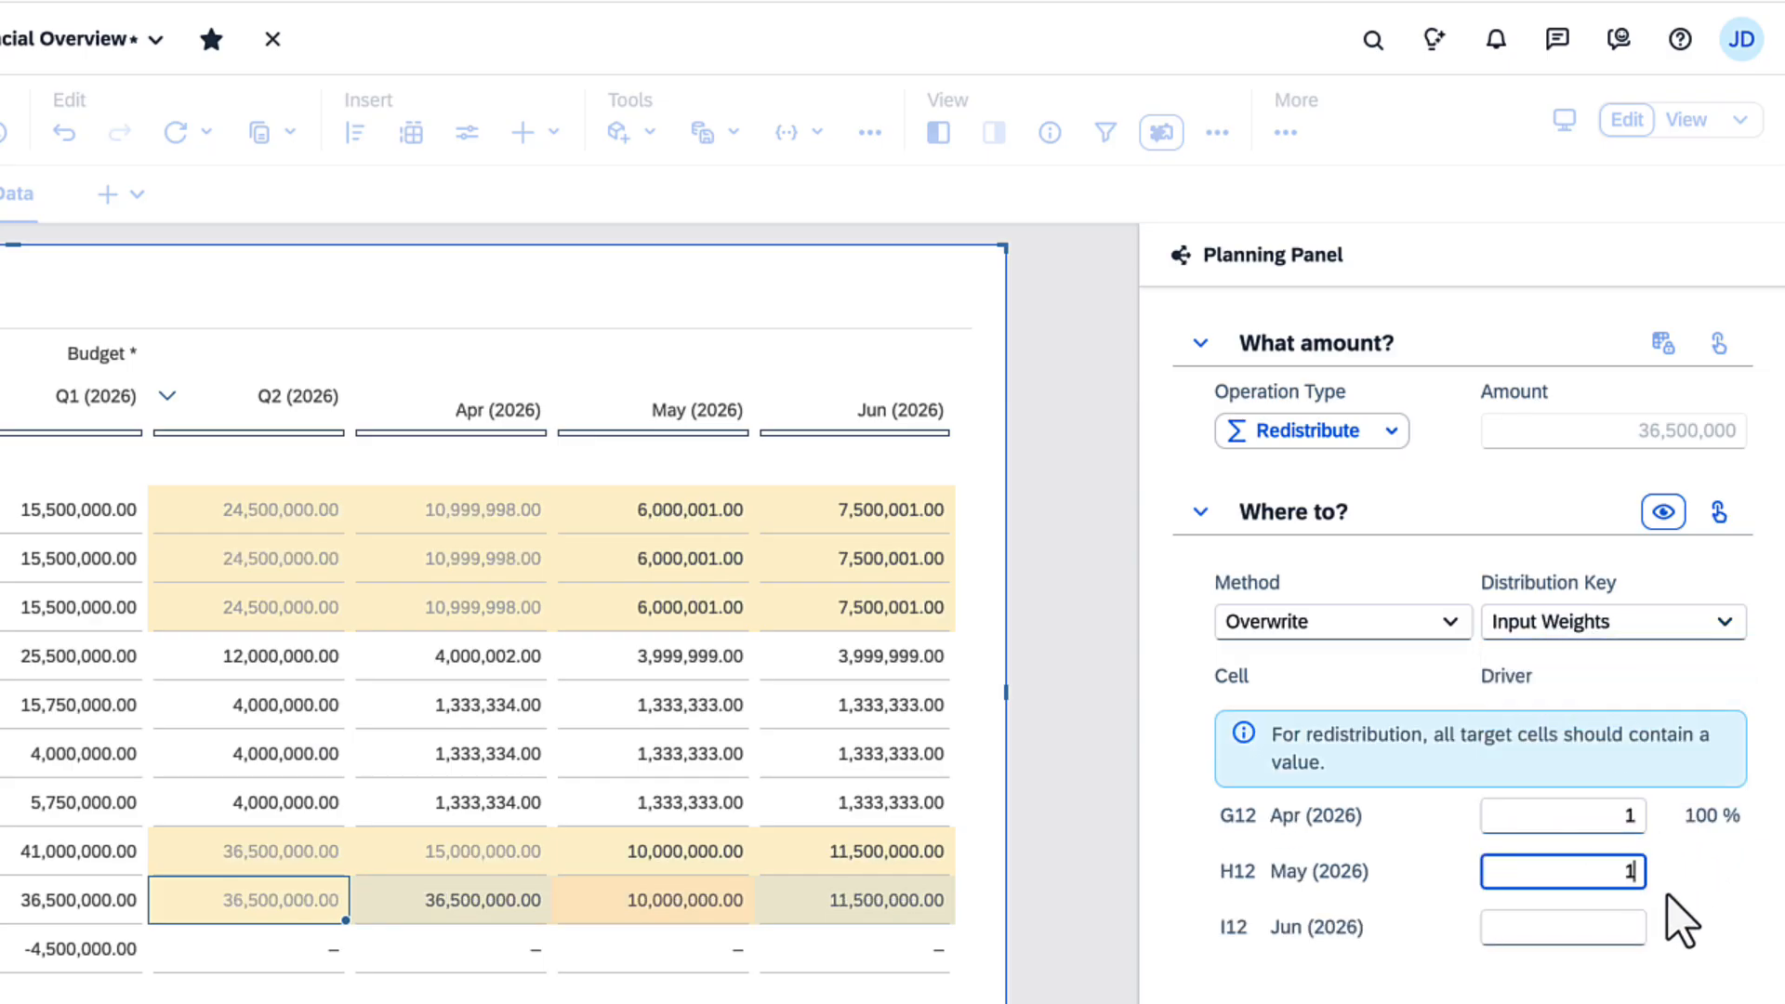
left_click(1623, 927)
type("2")
left_click(1679, 935)
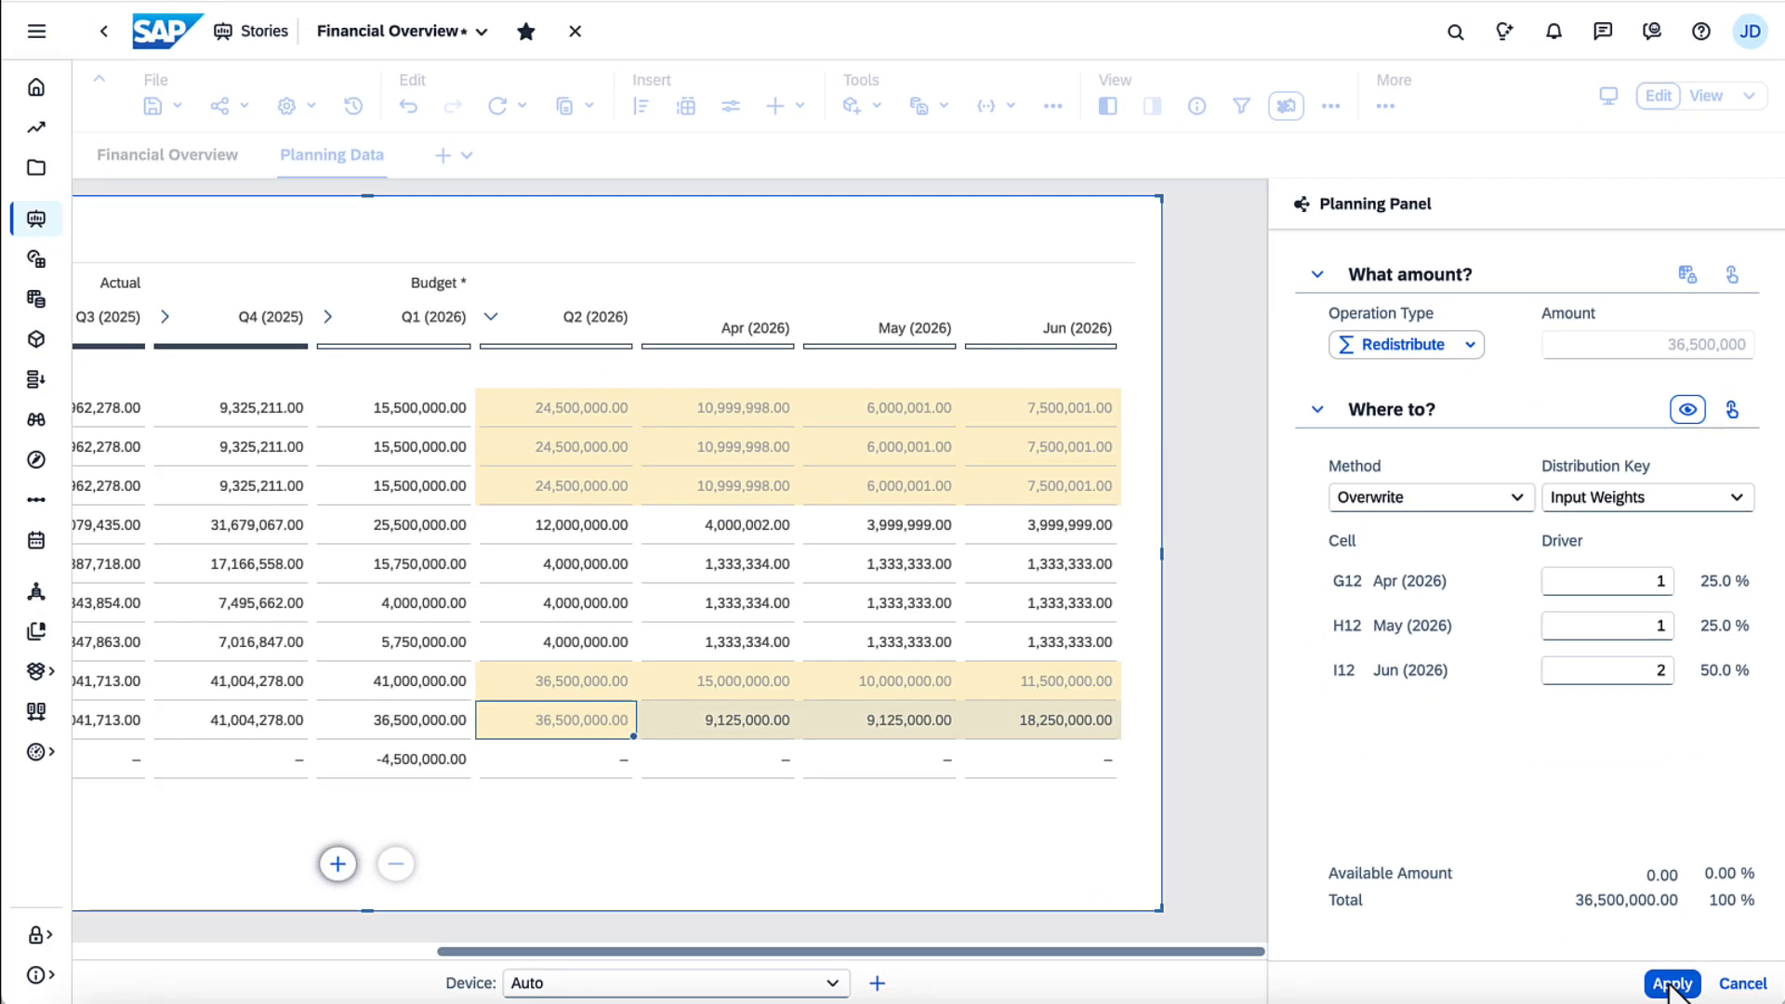
left_click(1670, 984)
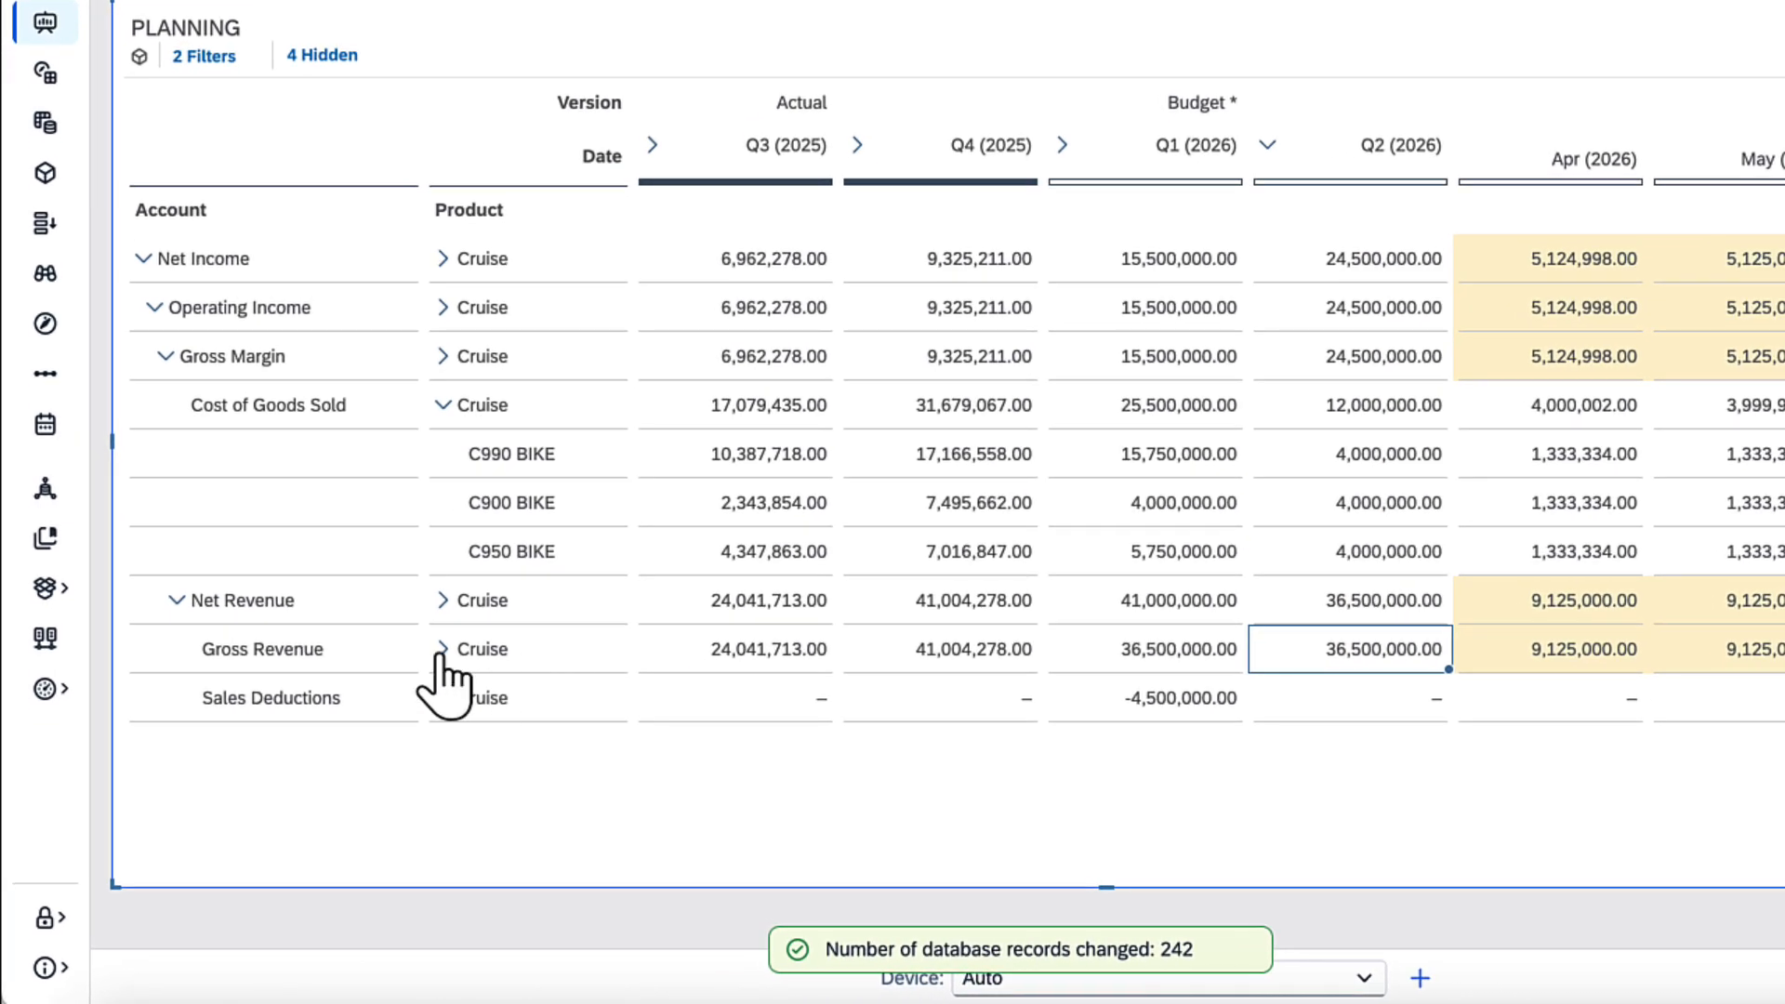
Step: Expand Cruise under Gross Revenue, and start creating a new product member C995 BIKE for Cruise under Cost of Goods Sold
left_click(355, 720)
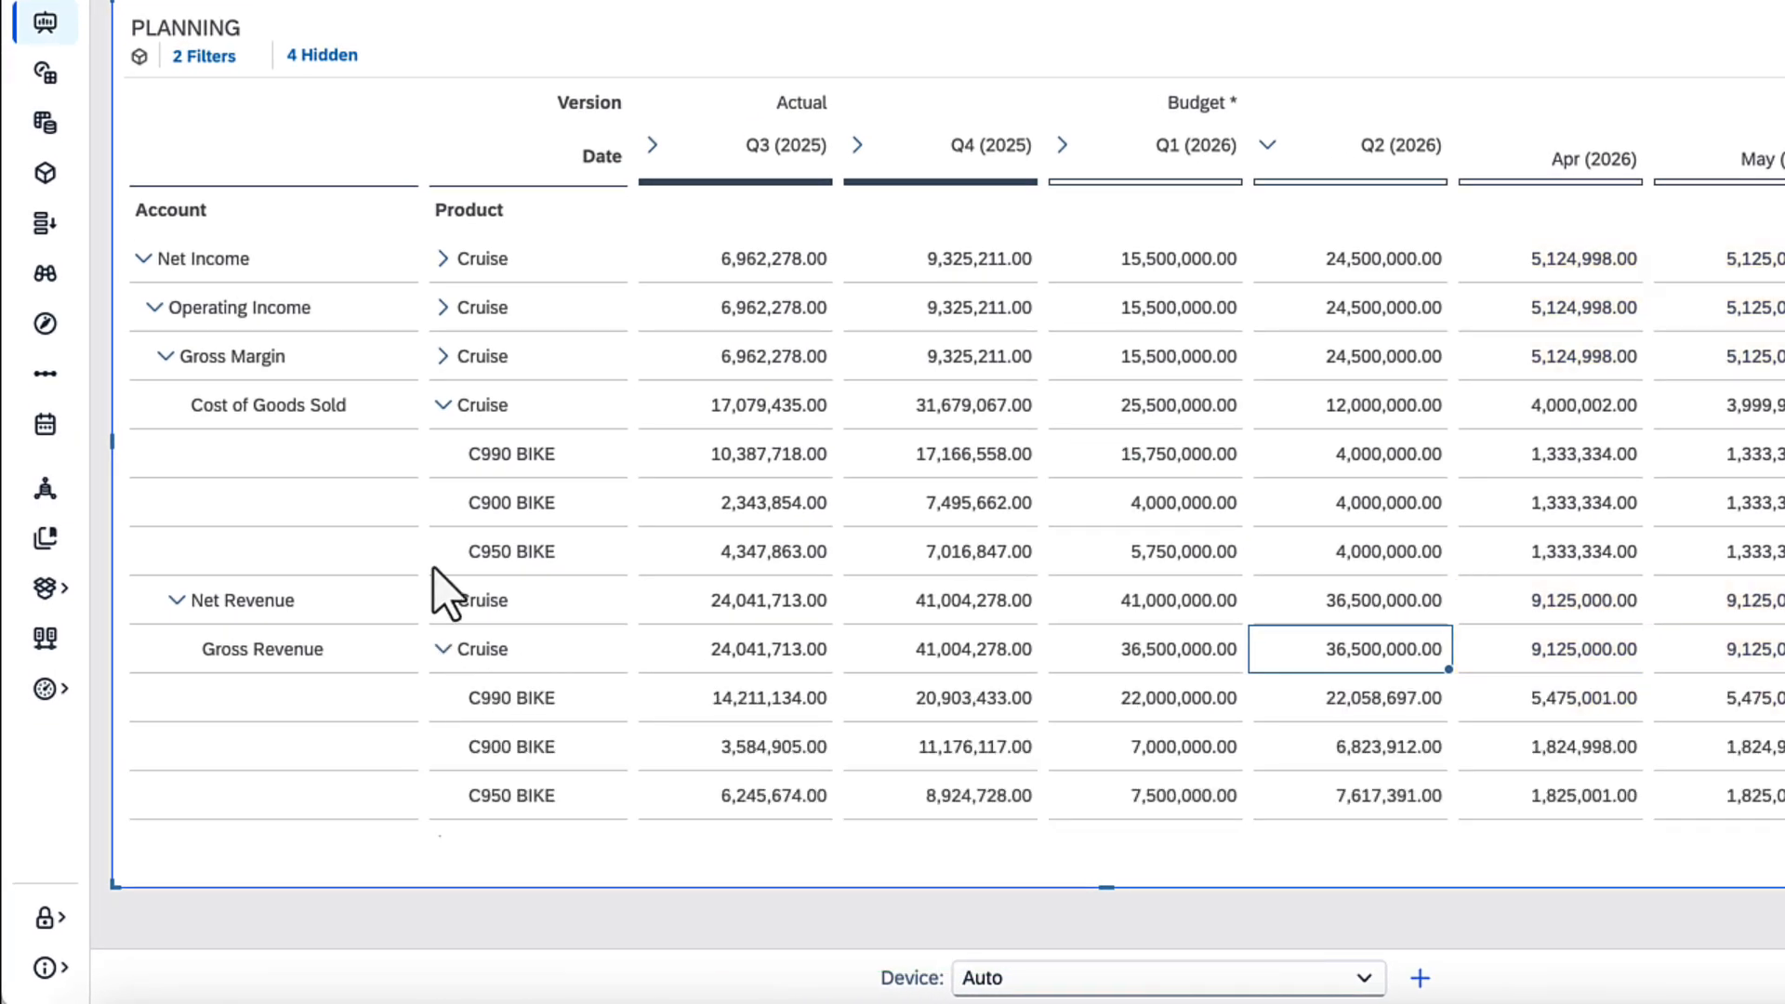
right_click(472, 426)
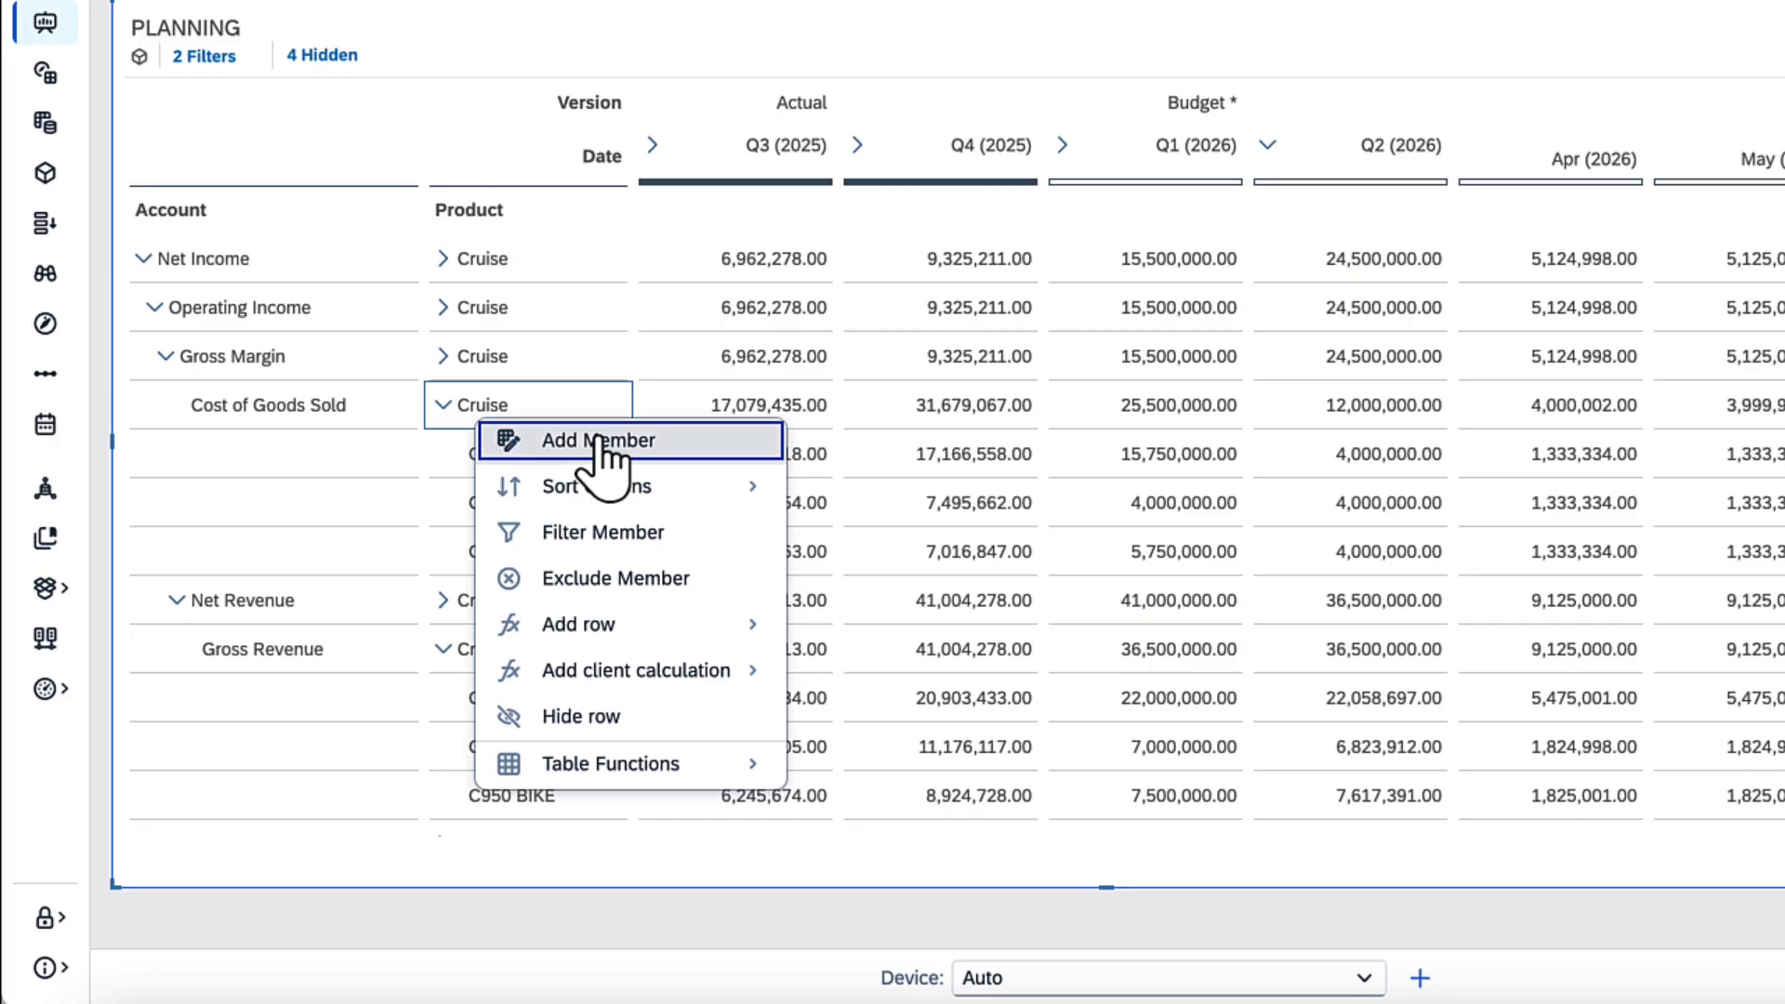
left_click(603, 455)
type("C995 BIKE")
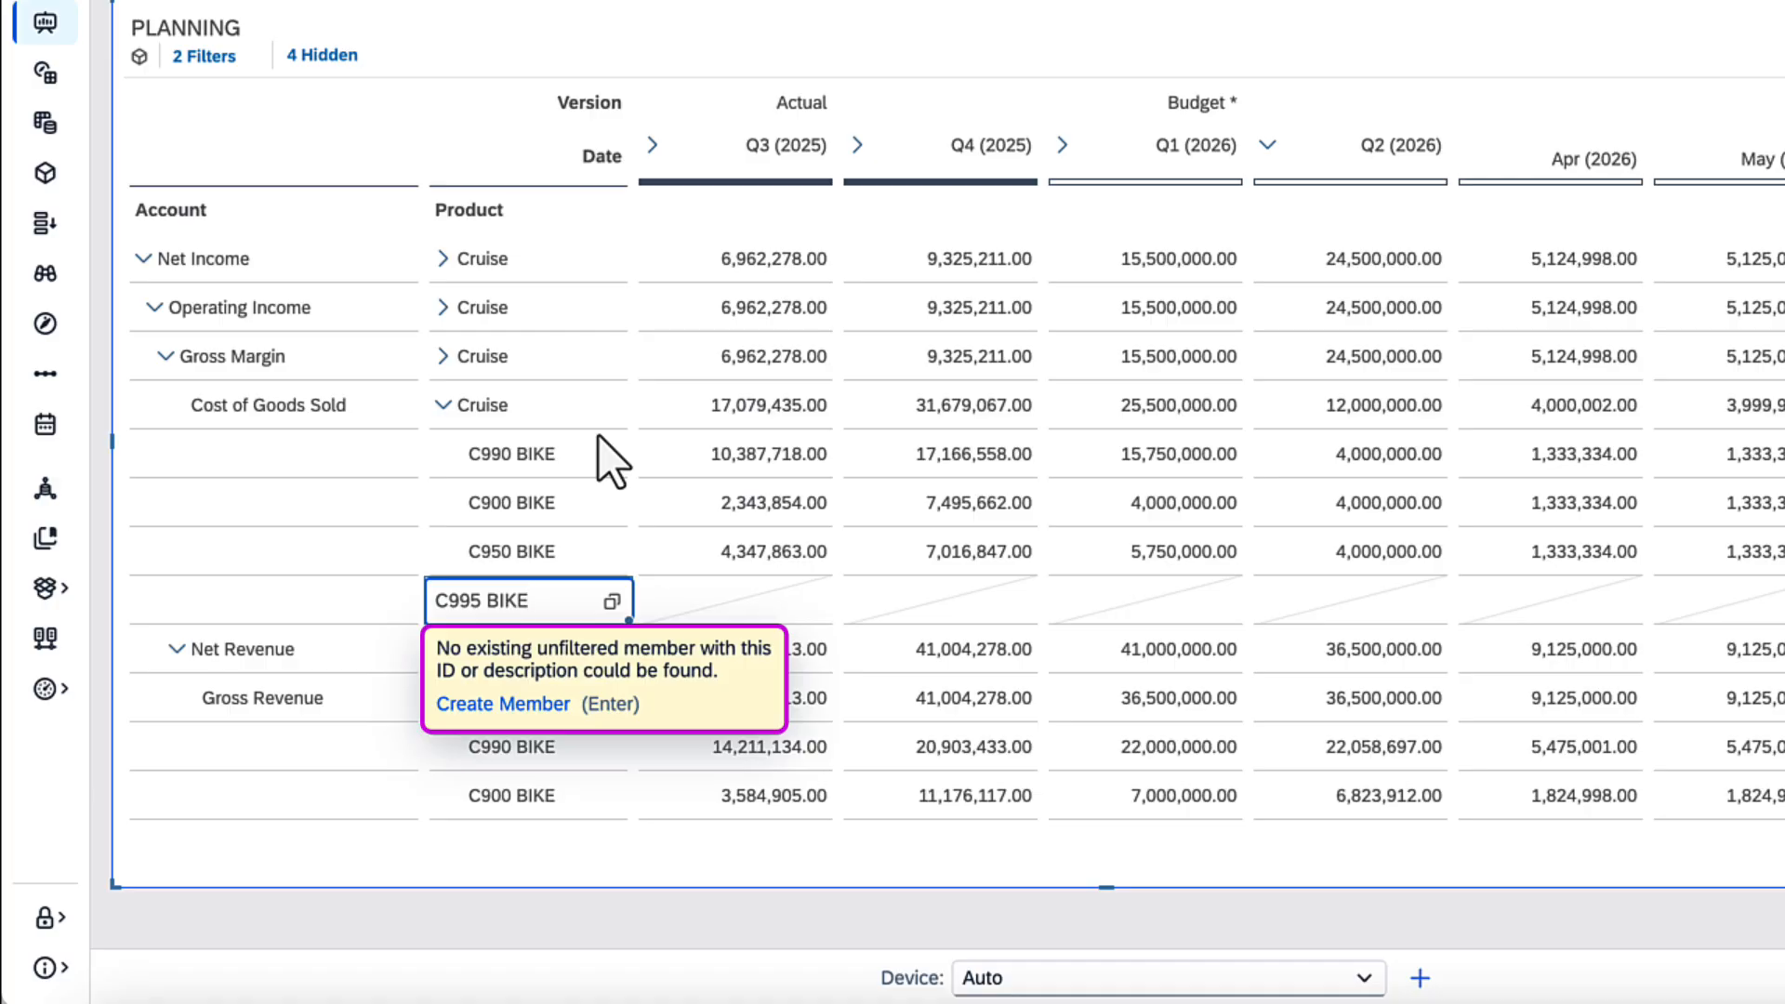
left_click(521, 707)
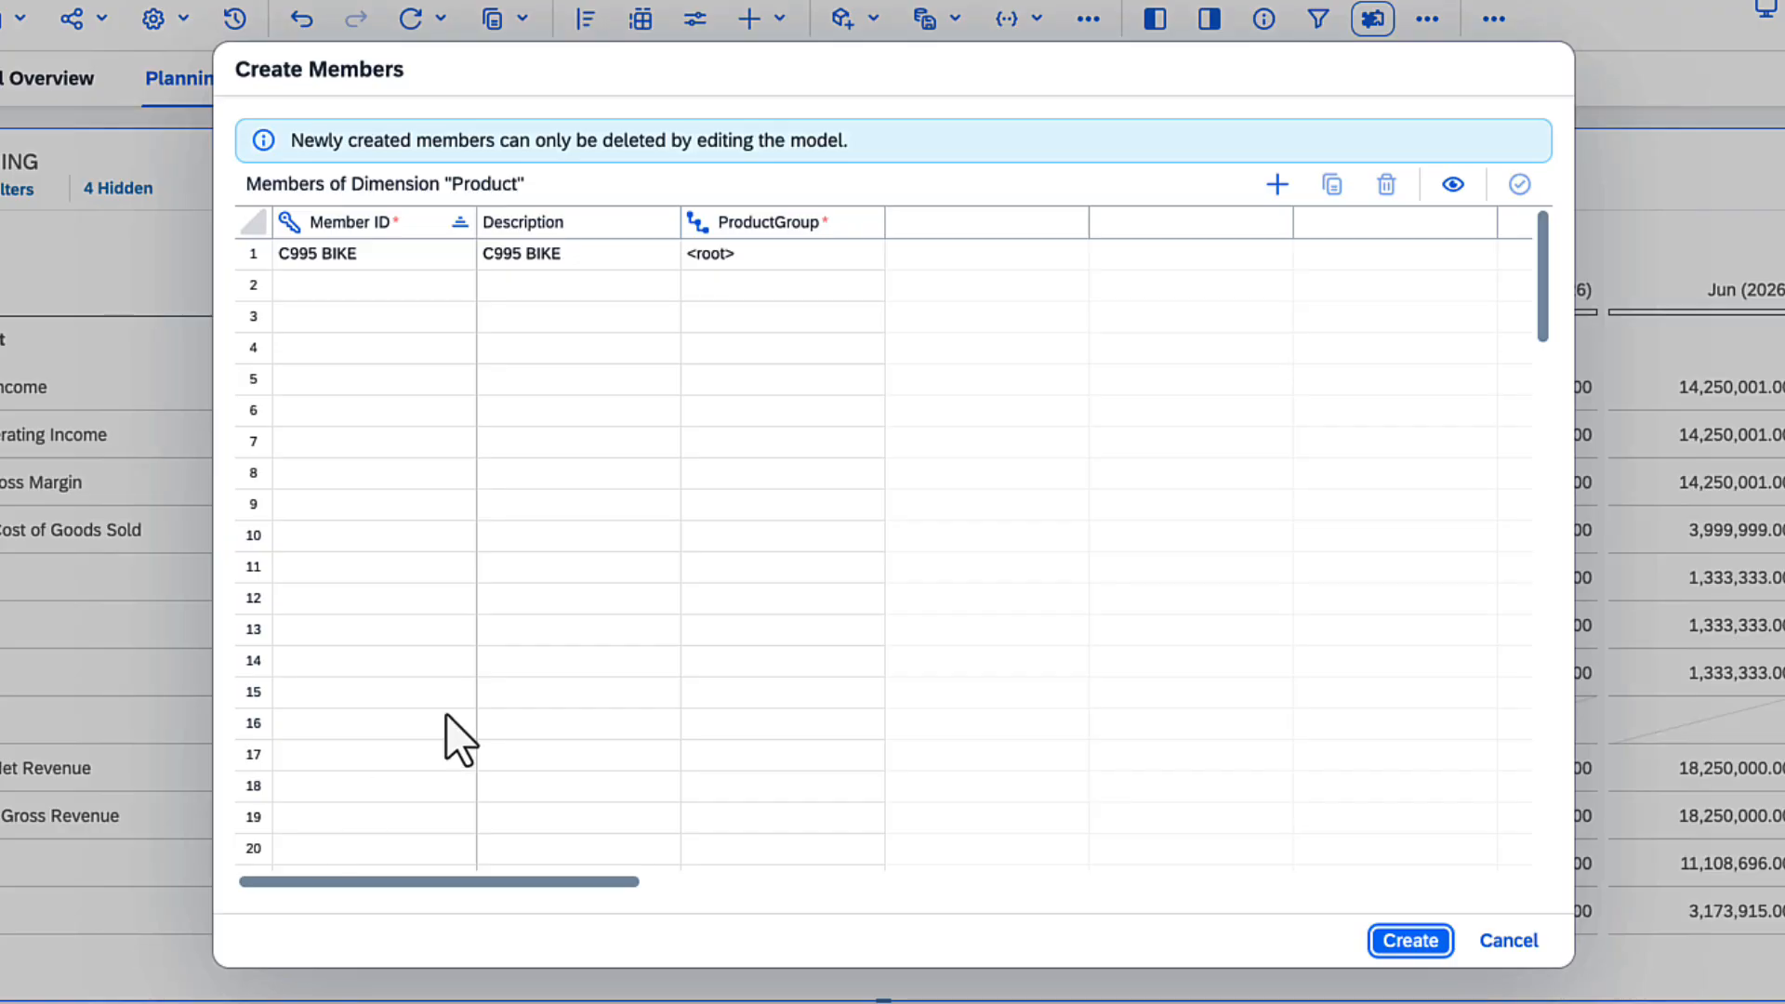
Step: Set the new member's ProductGroup parent to Cruise and create the member
left_click(867, 274)
left_click(897, 259)
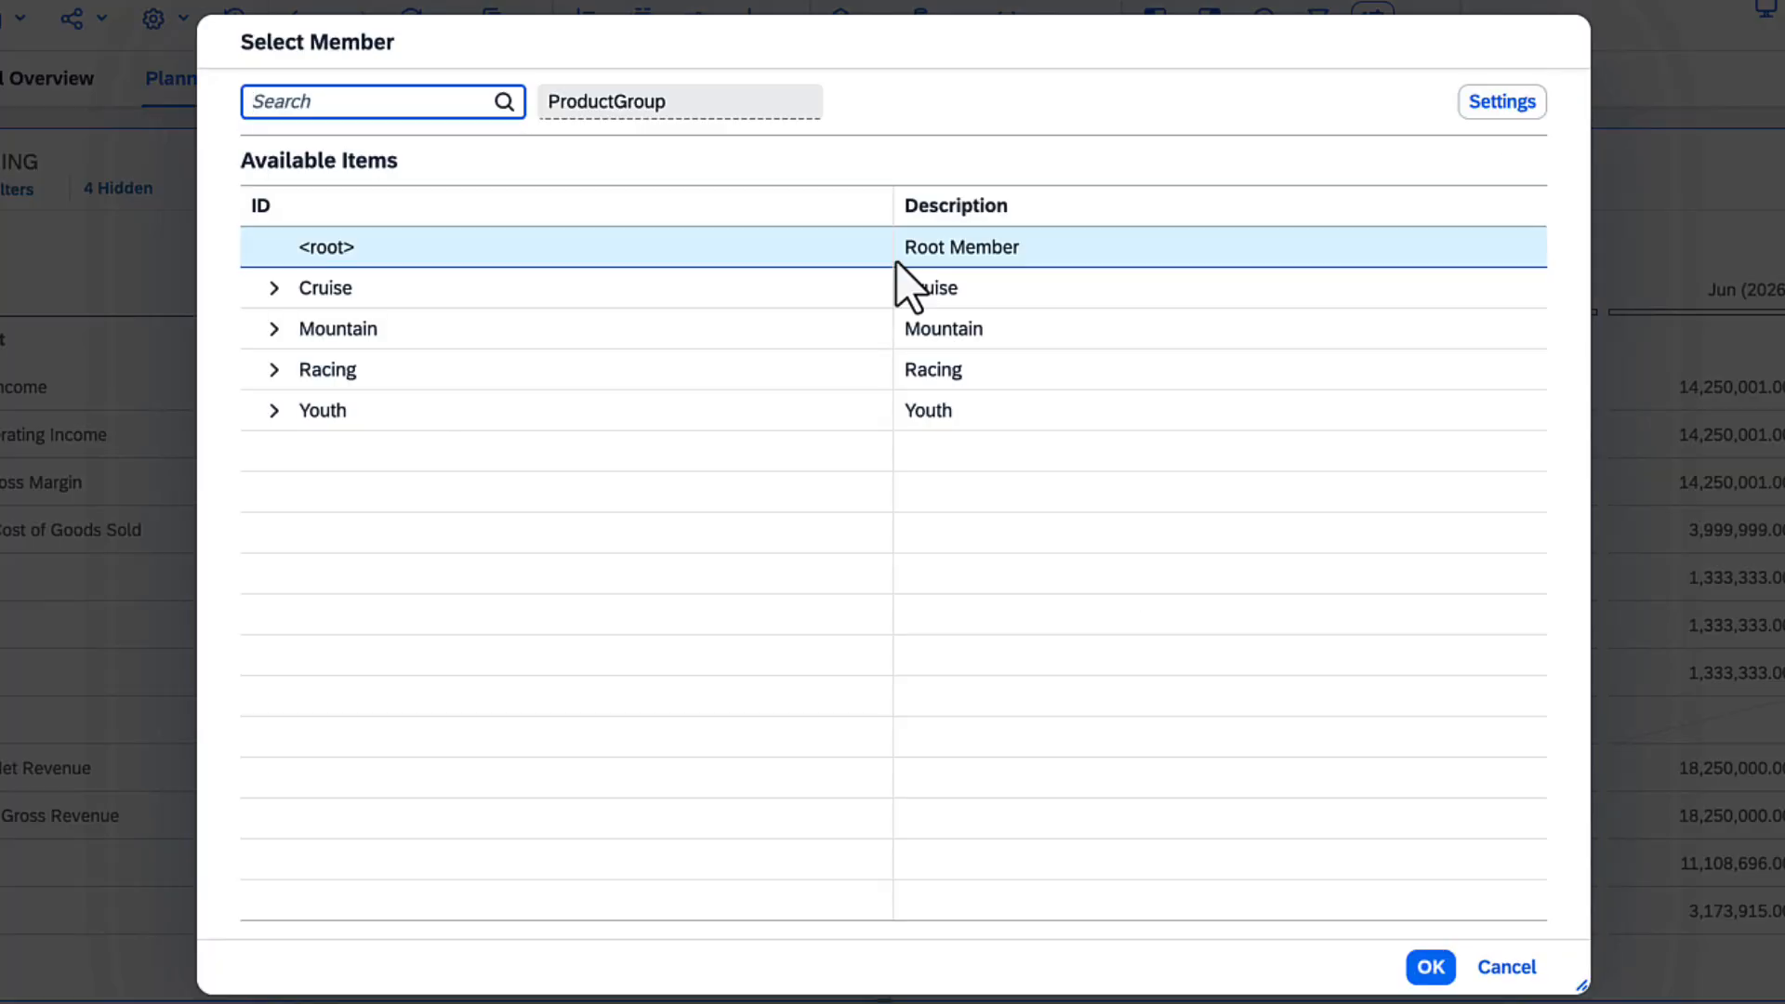
left_click(827, 290)
left_click(1431, 968)
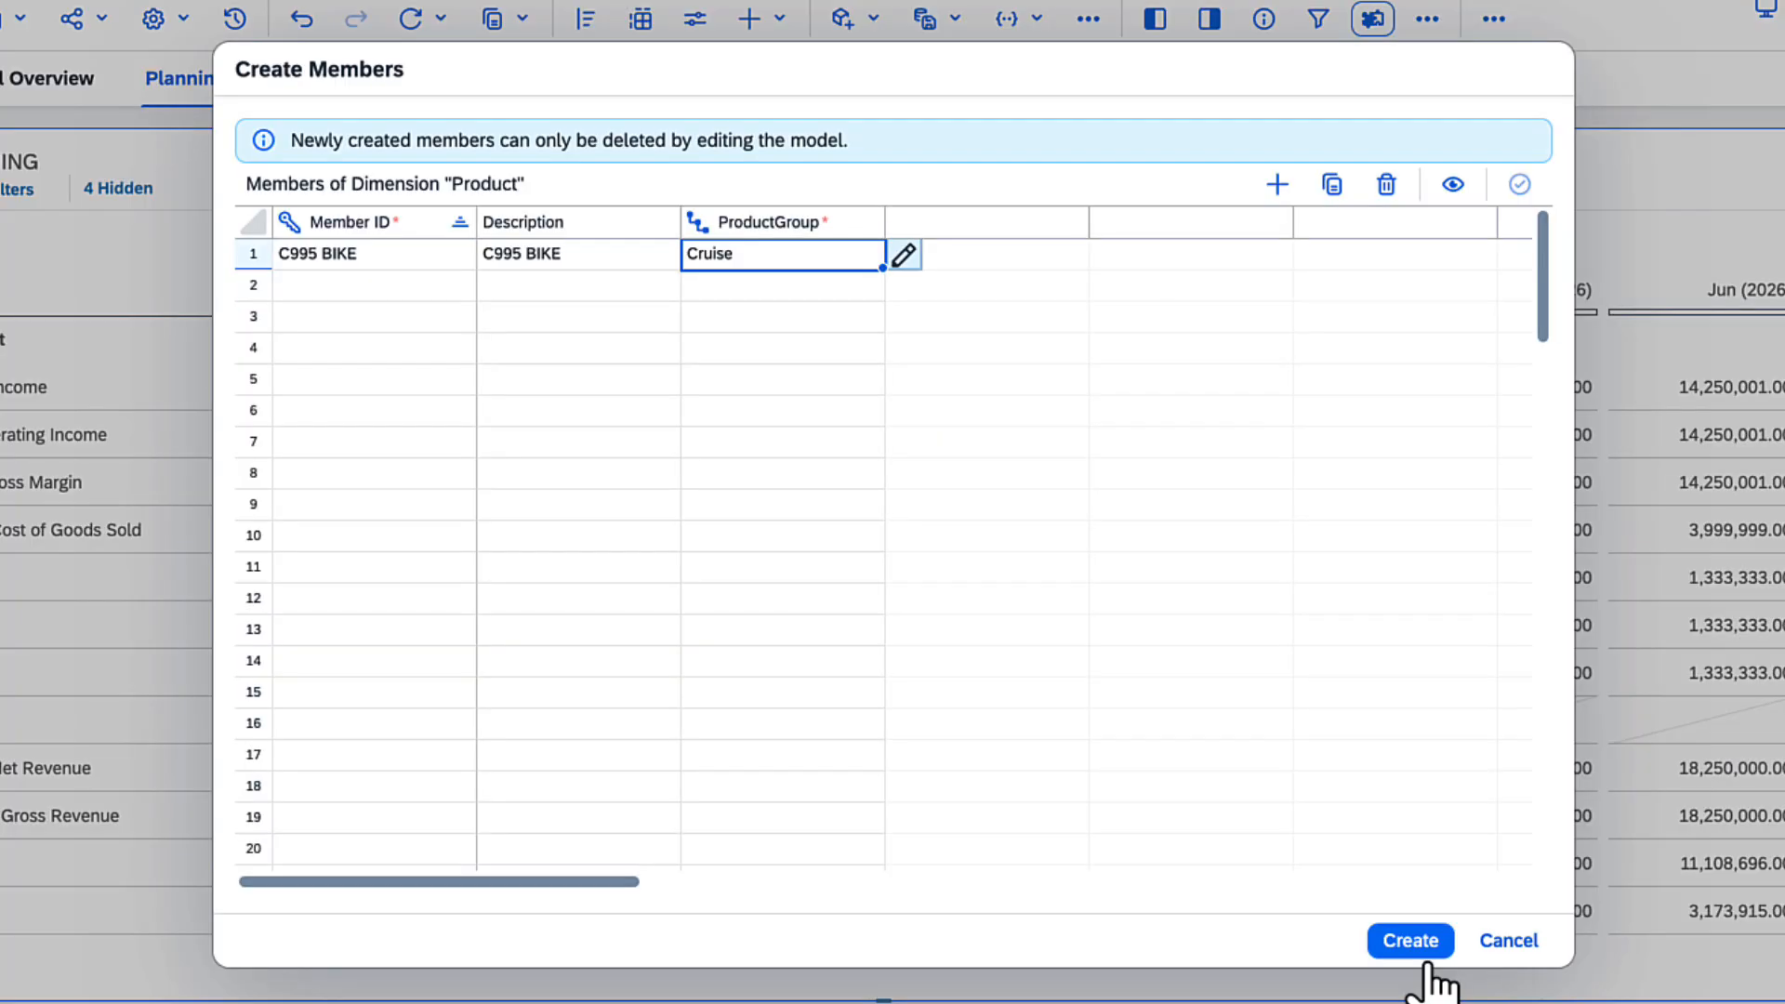
left_click(1414, 943)
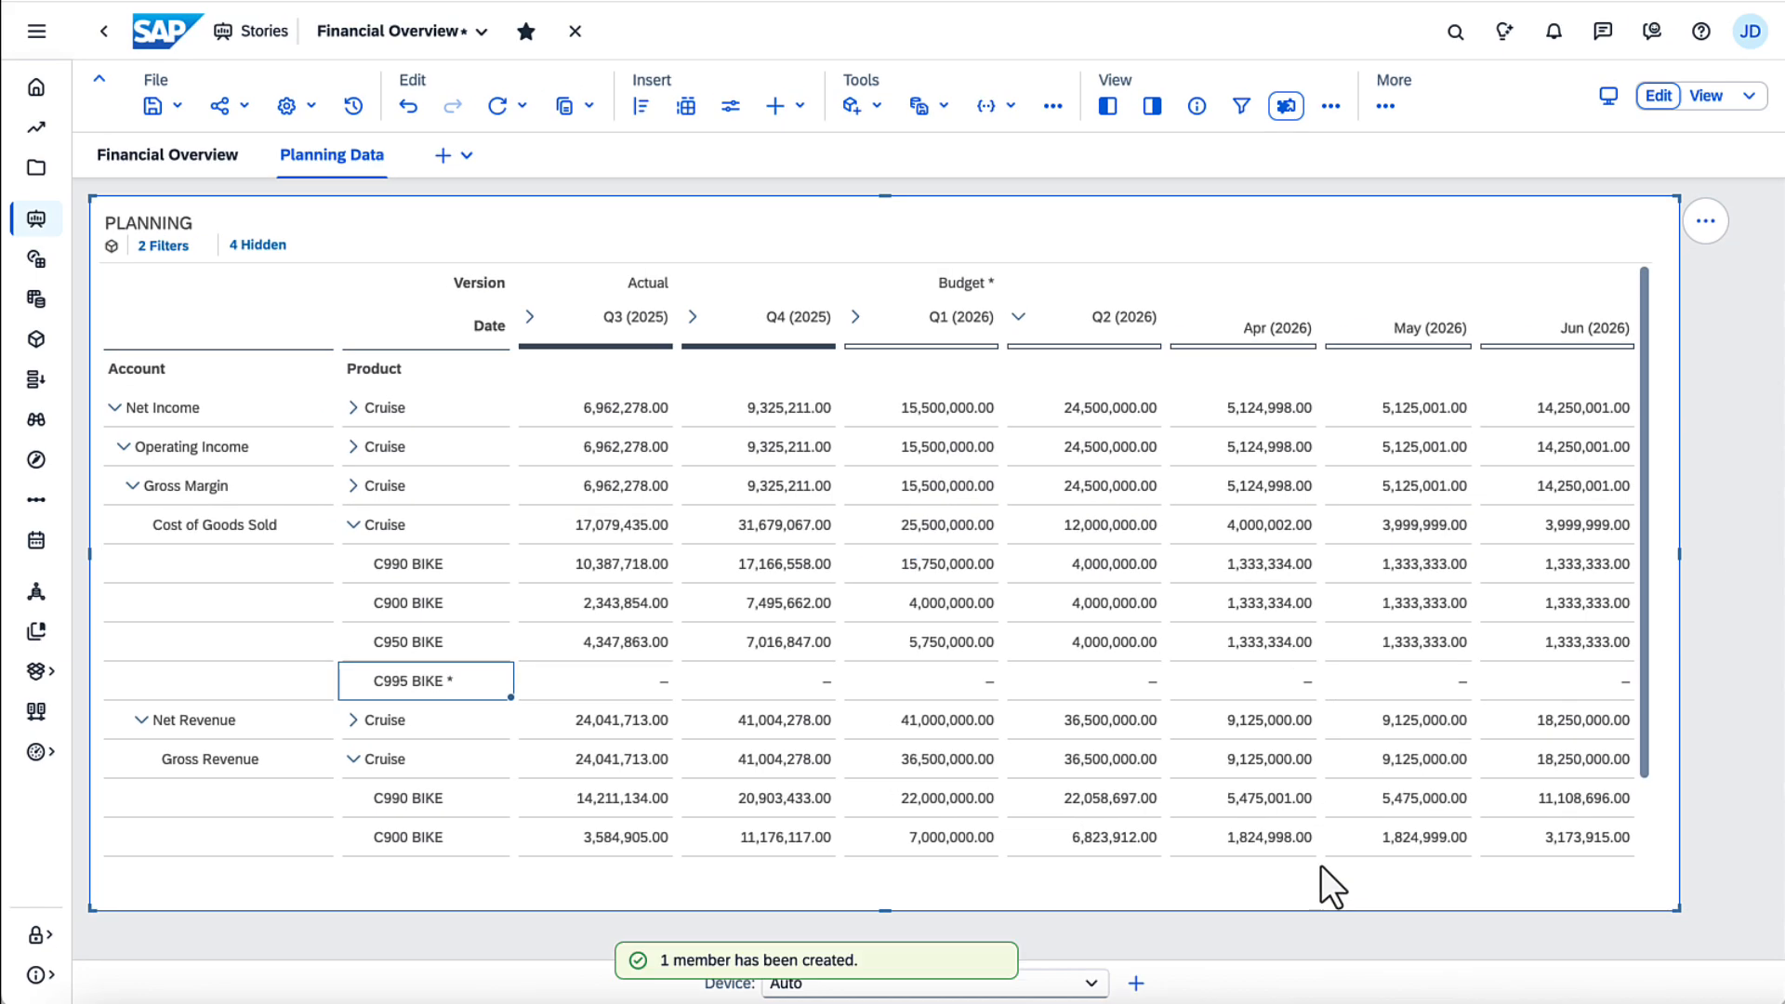